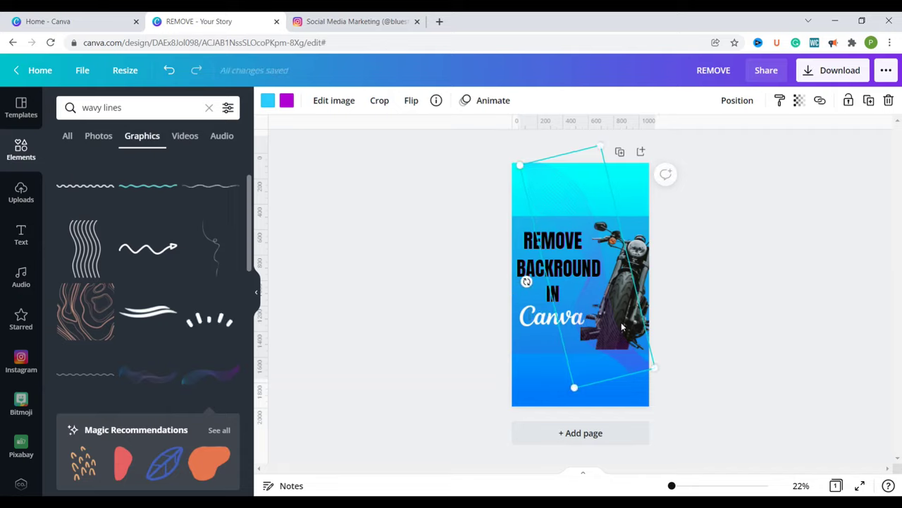
- Nudge the tilted outline shape slightly down-left on the REMOVE cover
left_click_drag(630, 370, 620, 388)
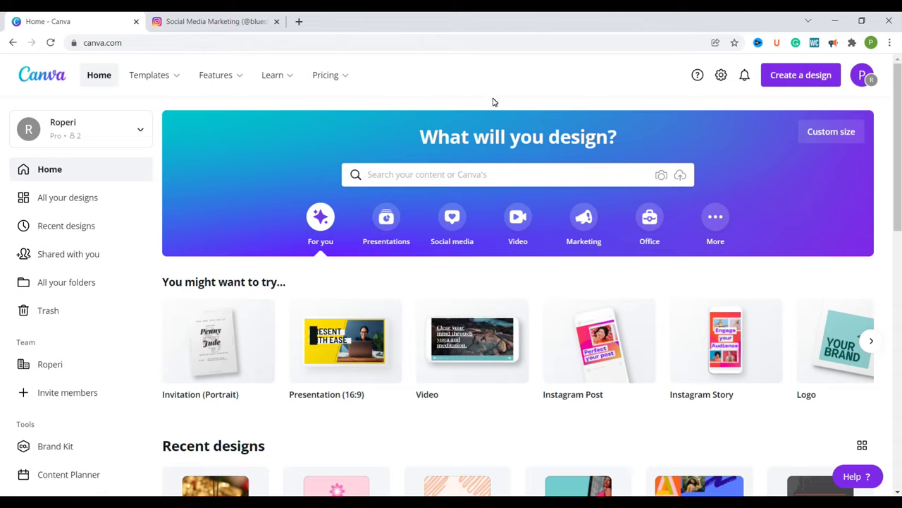
- Create a blank 1080 × 1920 px Instagram Story design via the 'instagram' search
left_click(800, 75)
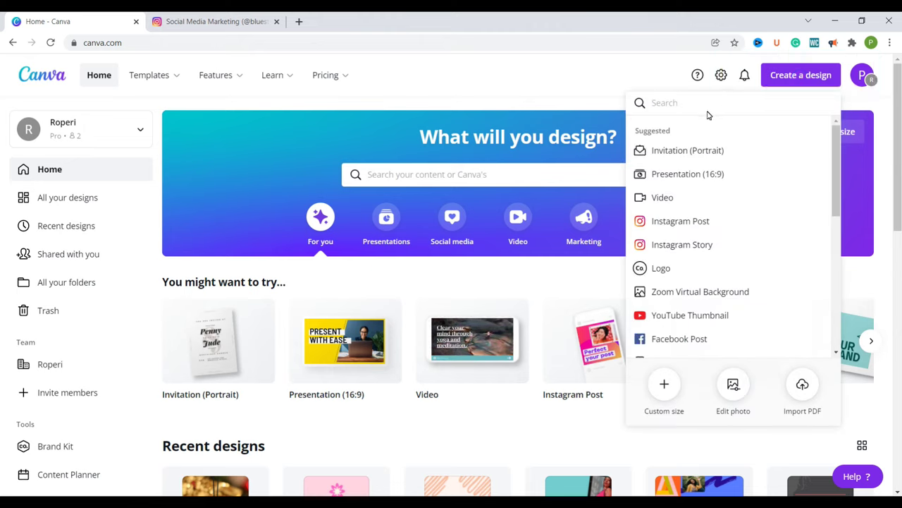
type("instagram")
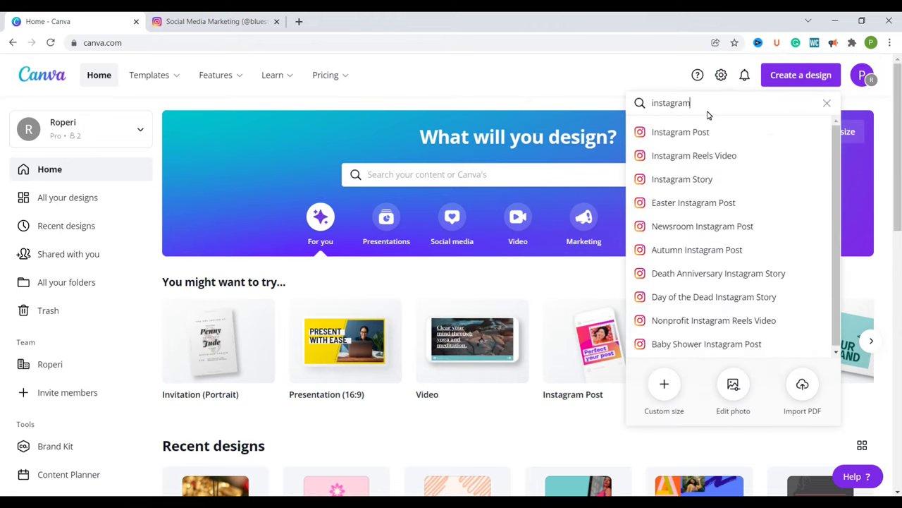
left_click(696, 187)
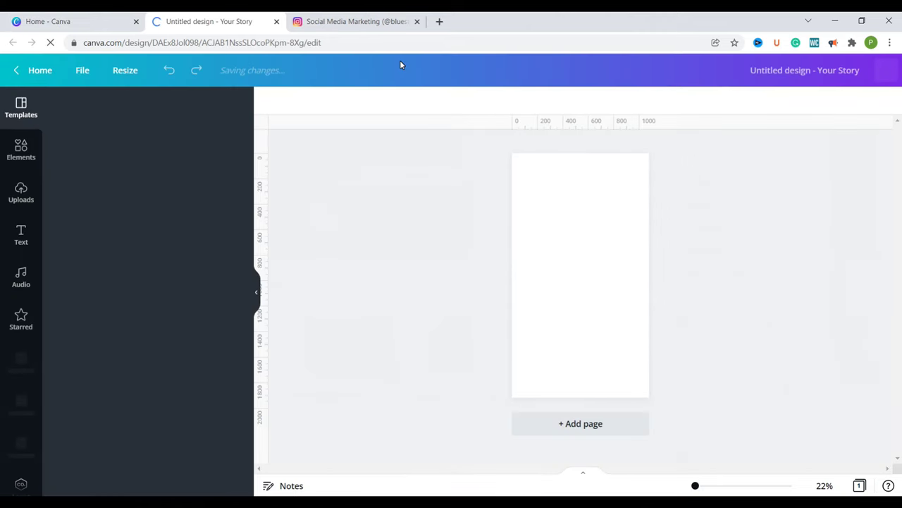
- Browse the Instagram profile's Reels grid, then return to the blank Story design
left_click(356, 21)
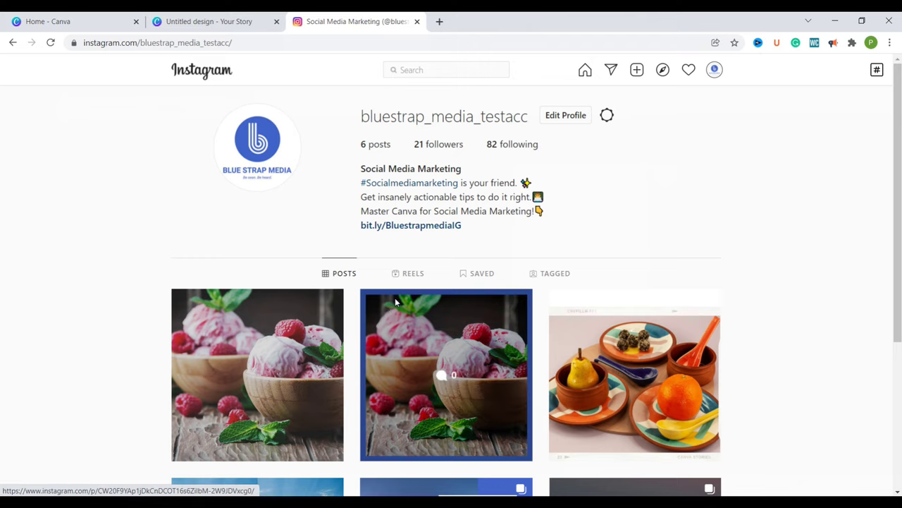
left_click(403, 275)
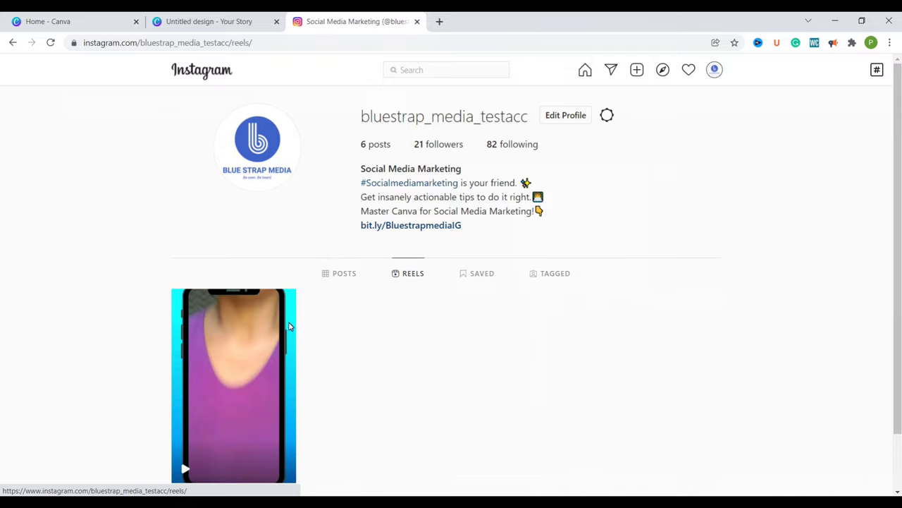
left_click_drag(895, 218, 900, 241)
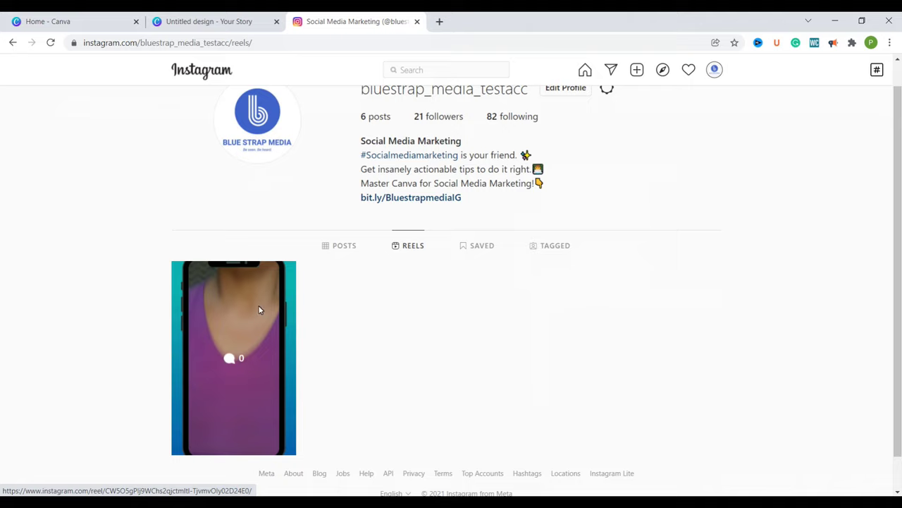
left_click(156, 19)
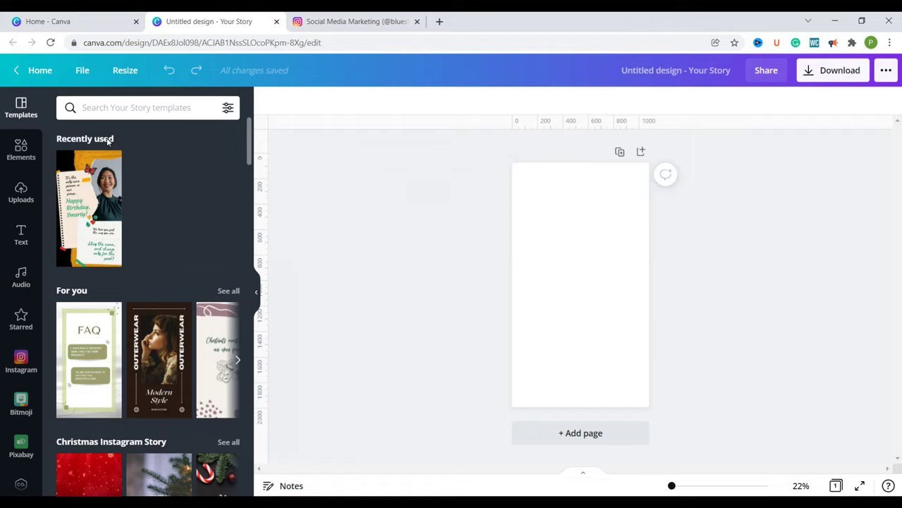
- Rerun the 'gradient background' Elements search and add the pink gradient to the page
left_click(21, 150)
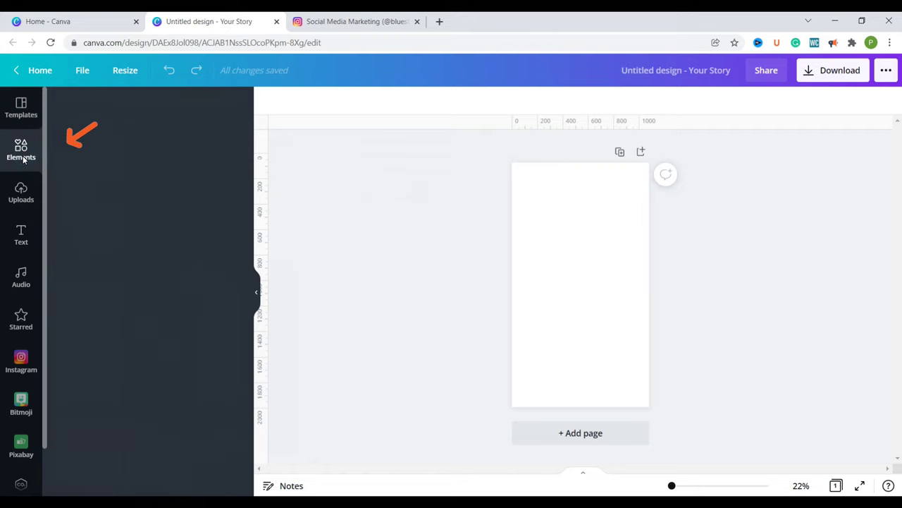
left_click(139, 109)
left_click(125, 187)
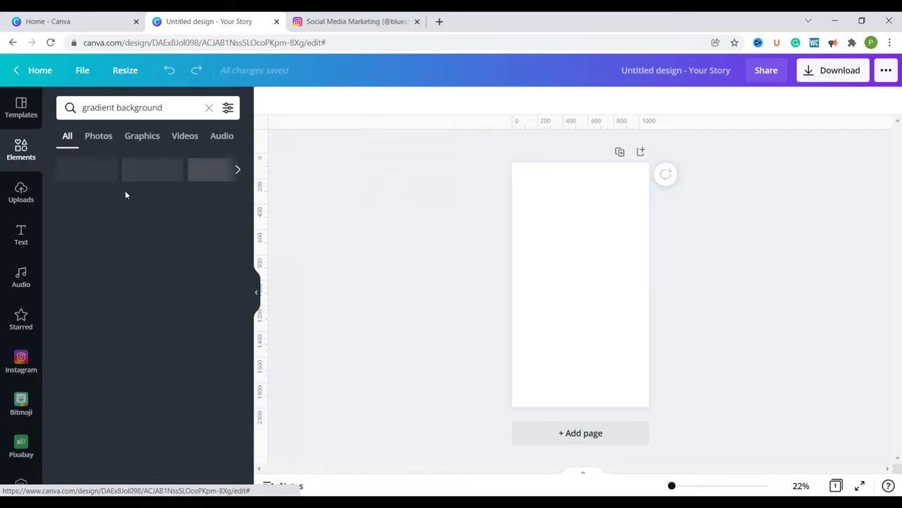
scroll(250, 238, "down", 5)
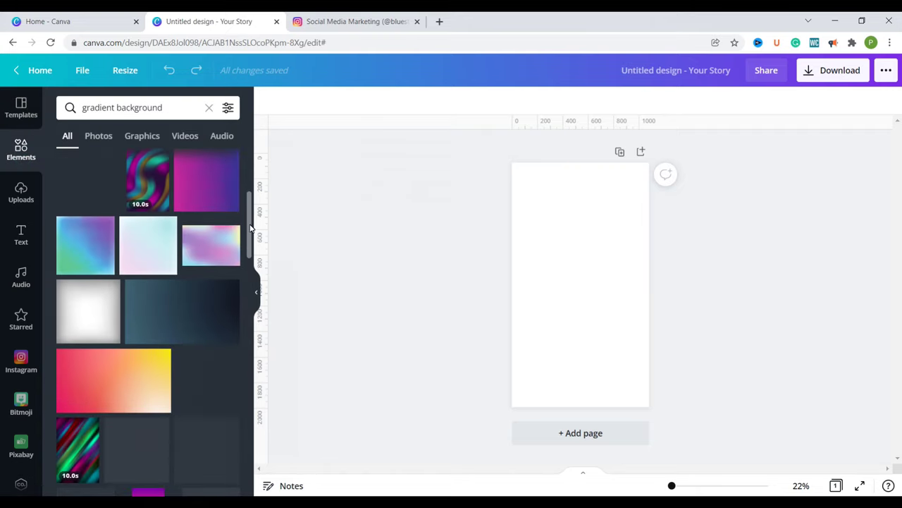
left_click_drag(250, 239, 250, 272)
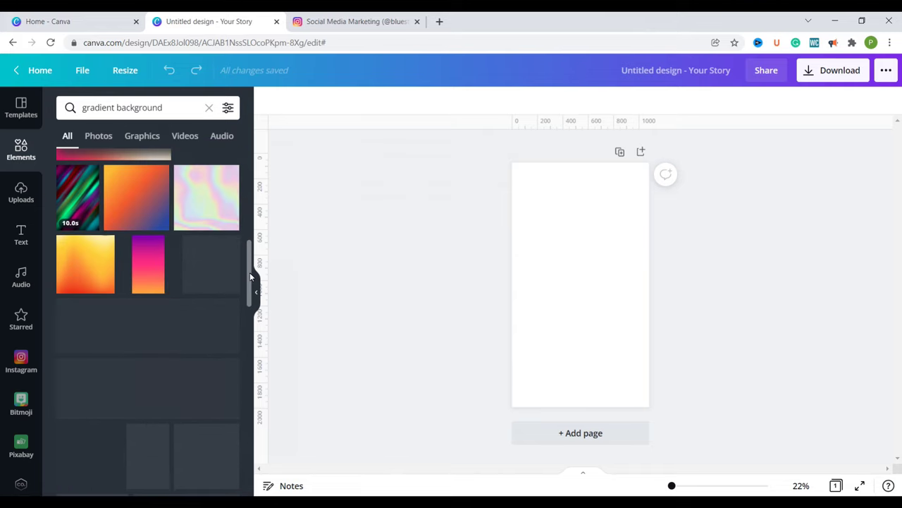
left_click(144, 265)
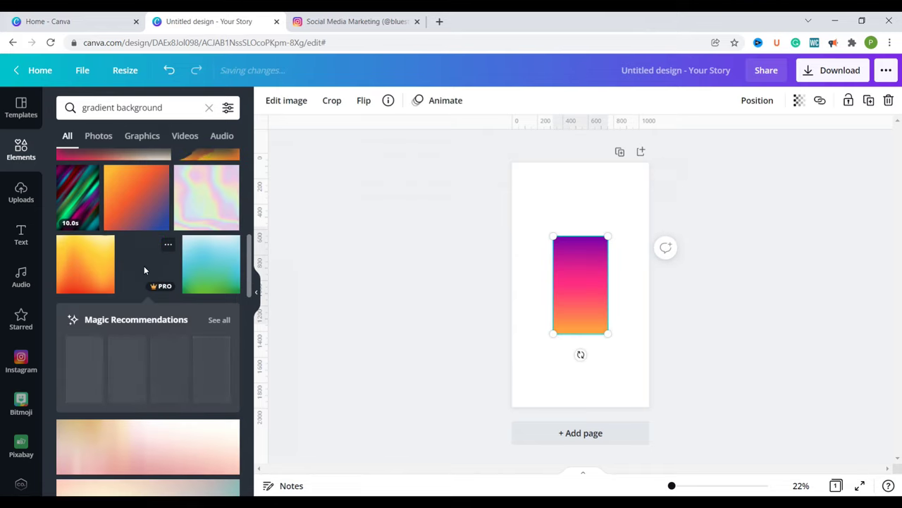
left_click(153, 287)
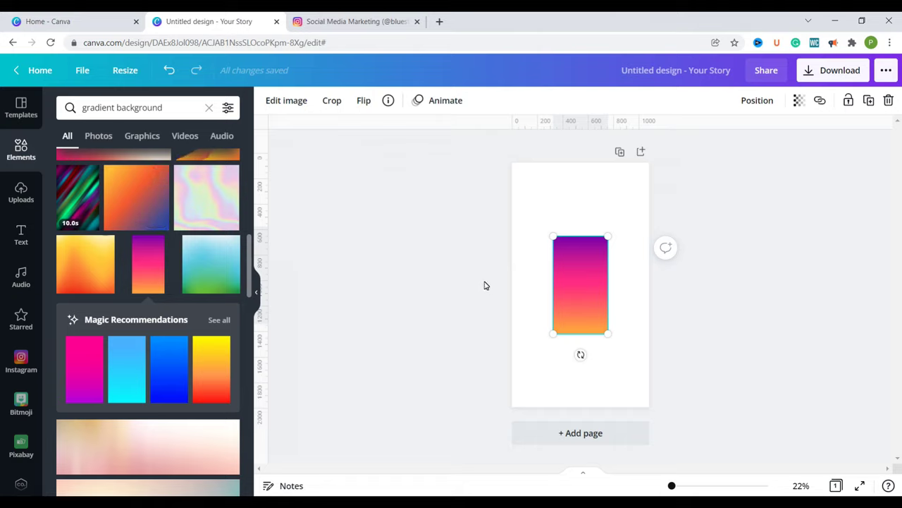
- Swap in the recommended cyan-blue gradient, delete the purple one, and stretch it over the page
left_click(222, 319)
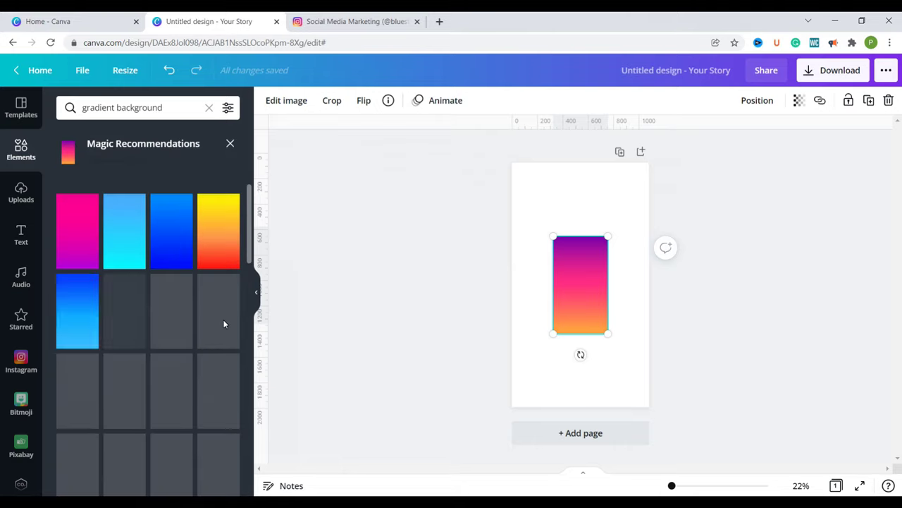
scroll(215, 272, "down", 2)
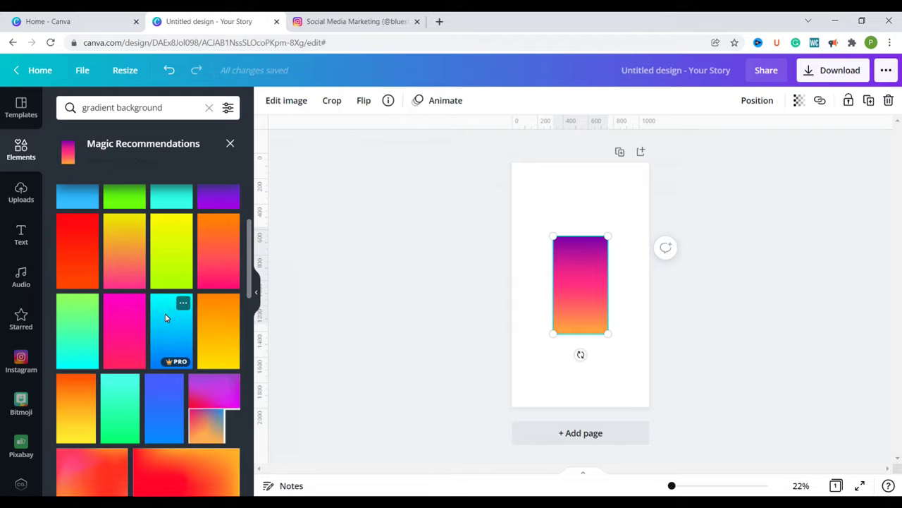
left_click_drag(166, 313, 569, 399)
left_click(589, 285)
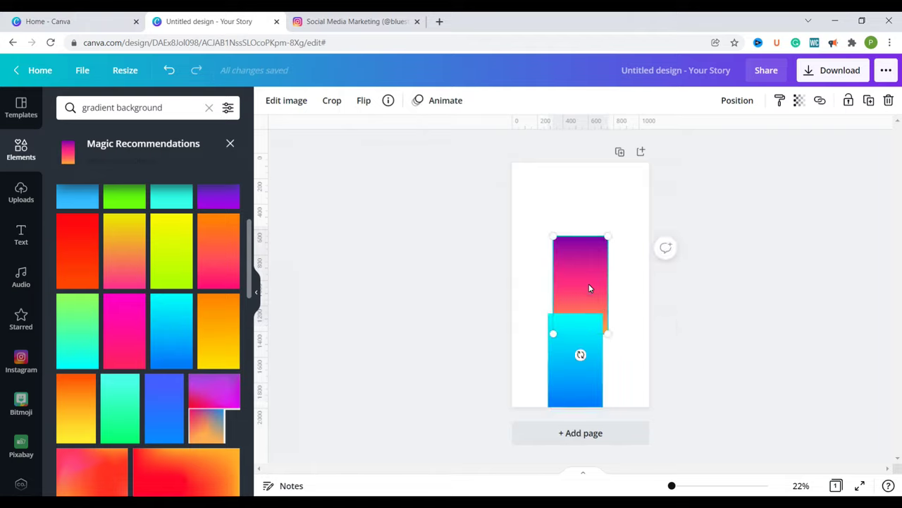
key("Delete")
left_click(568, 338)
left_click_drag(568, 338, 574, 260)
left_click_drag(553, 339, 508, 407)
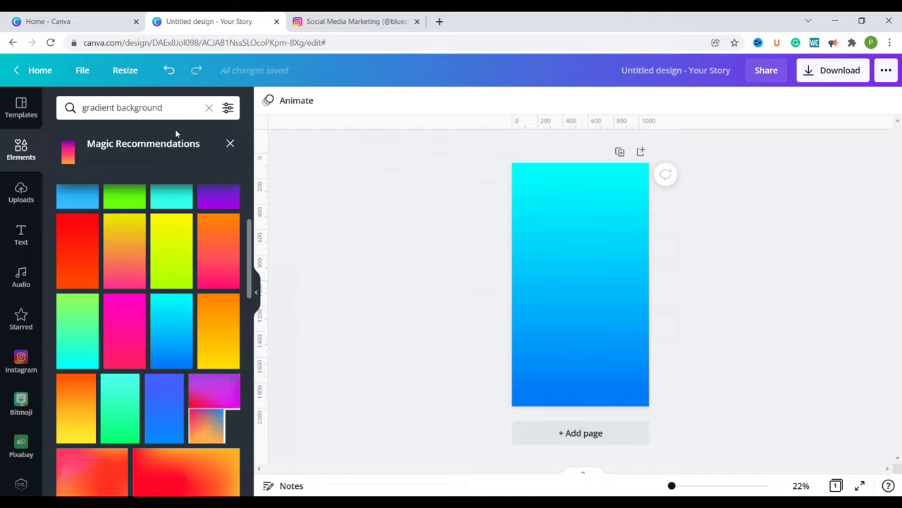
left_click(229, 141)
left_click(224, 137)
left_click(208, 108)
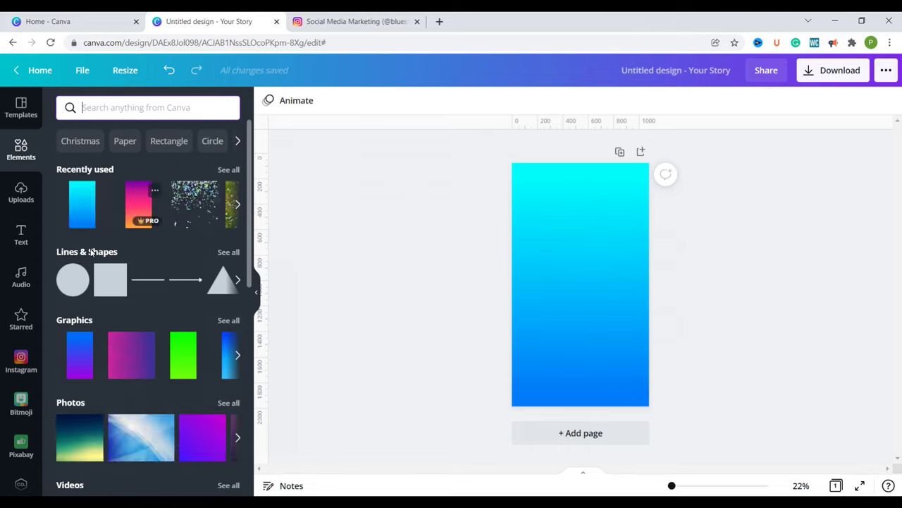
- Add a square shape and enlarge it to 1,080 × 1,080 across the page width
left_click(106, 275)
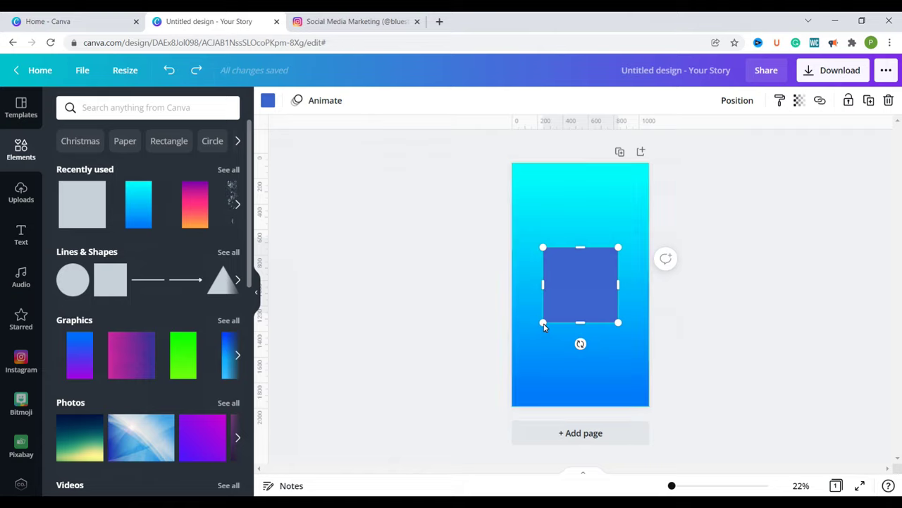
left_click_drag(542, 330, 513, 356)
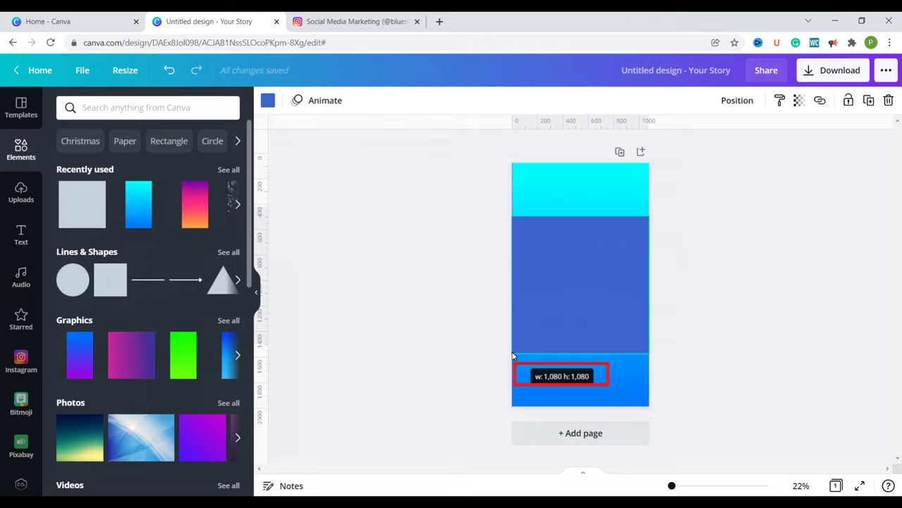
left_click_drag(513, 356, 514, 355)
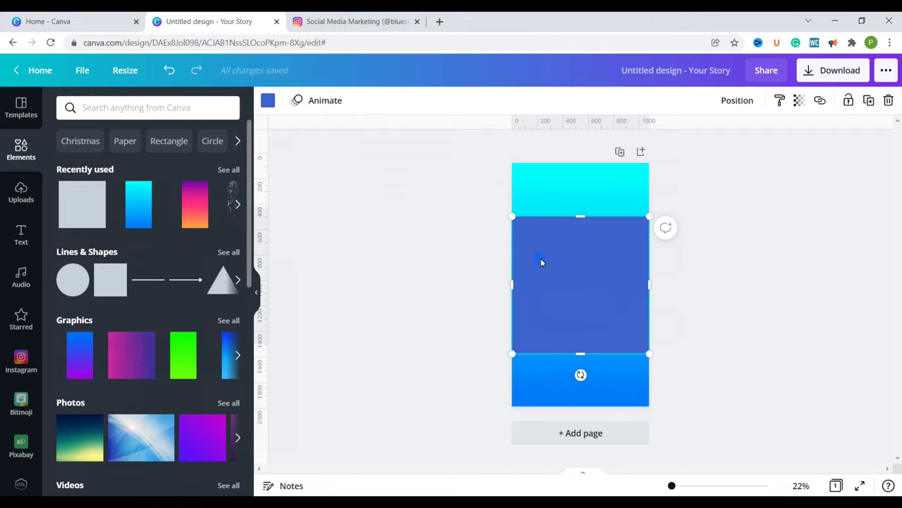
left_click(367, 23)
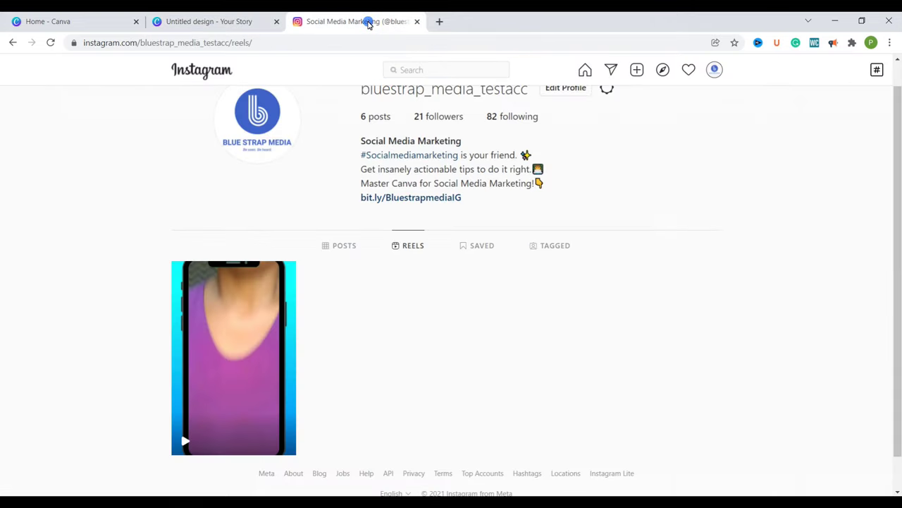
left_click(337, 248)
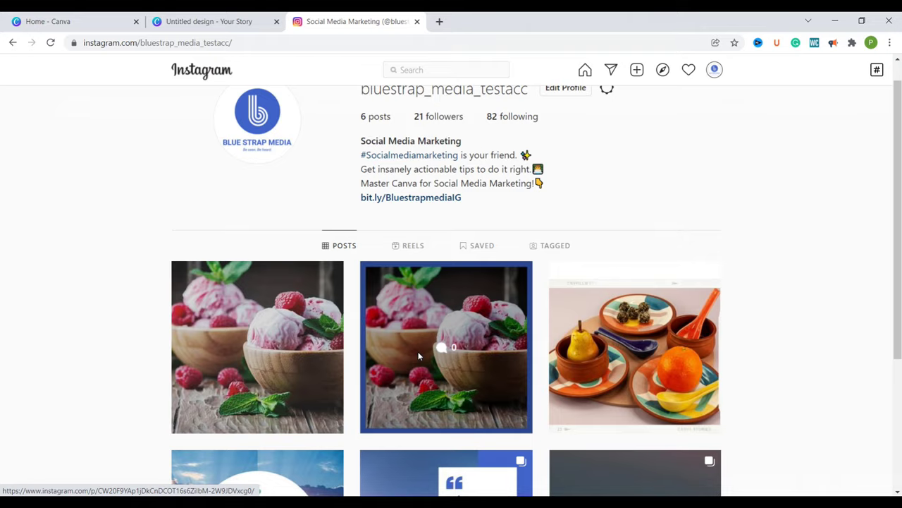
key("ctrl+shift+Tab")
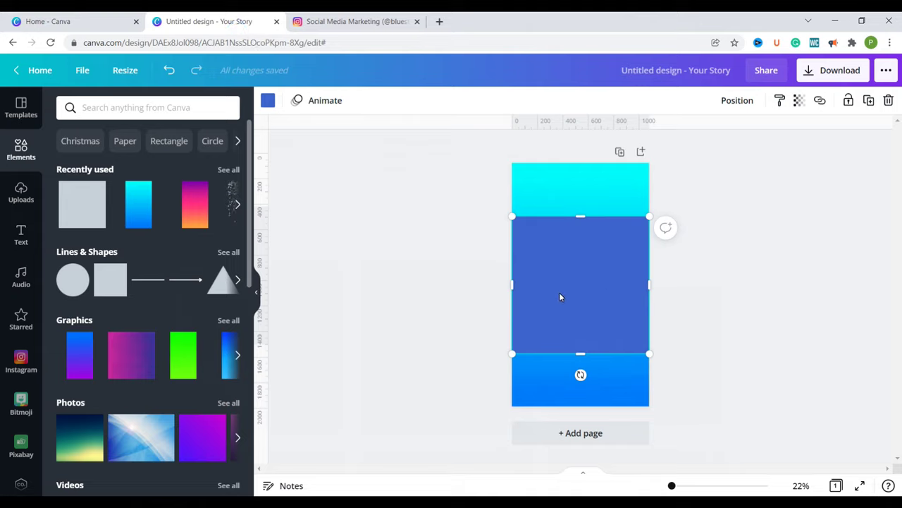
- Centre the blue square on the page and lower its transparency to 35
left_click_drag(560, 297, 562, 297)
left_click(799, 100)
left_click_drag(759, 142, 713, 143)
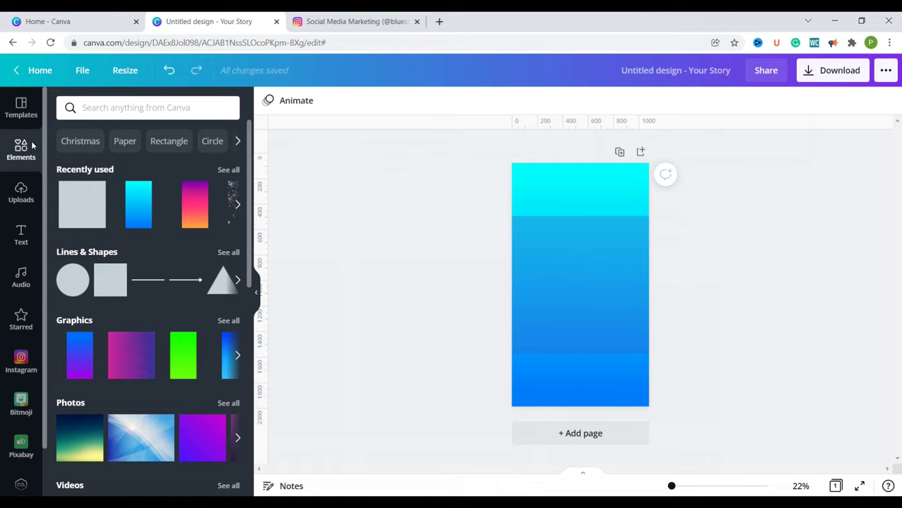
left_click(161, 111)
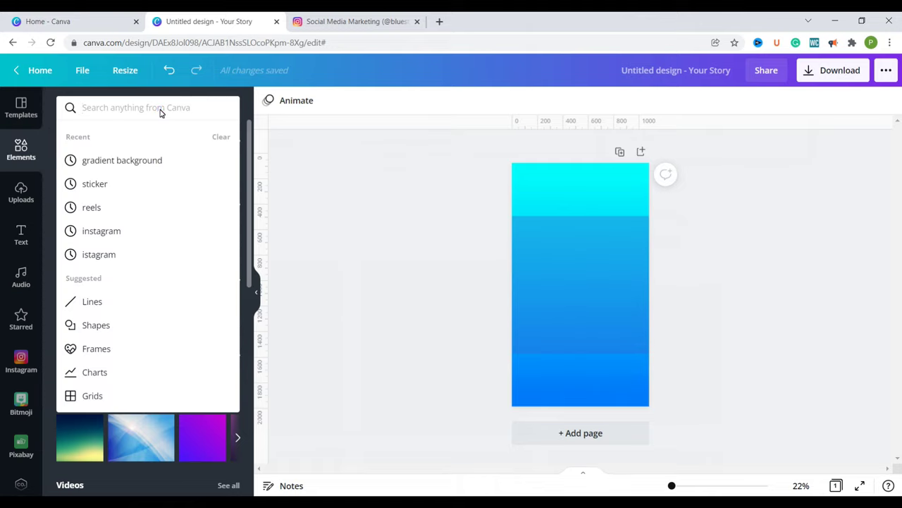
- Add a 'Motorbike' search photo and remove its background with Background Remover
type("Motorbike")
key("Return")
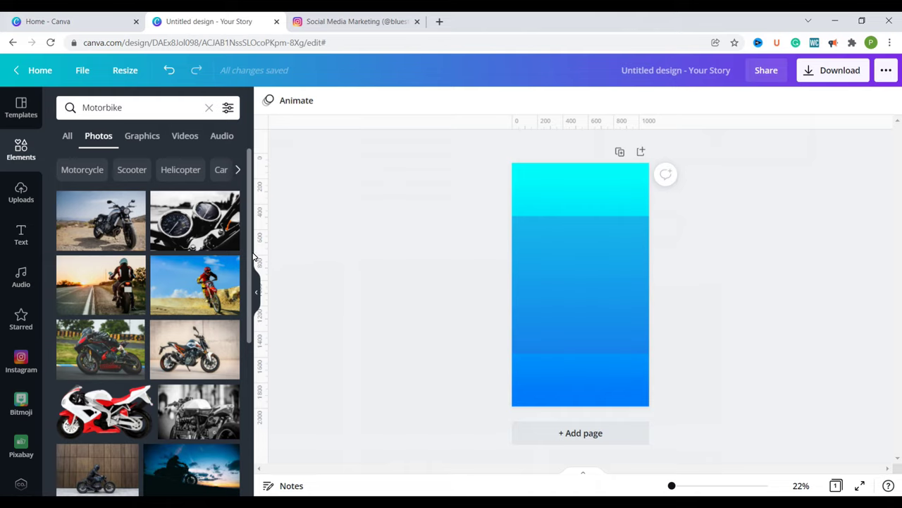
scroll(251, 264, "down", 10)
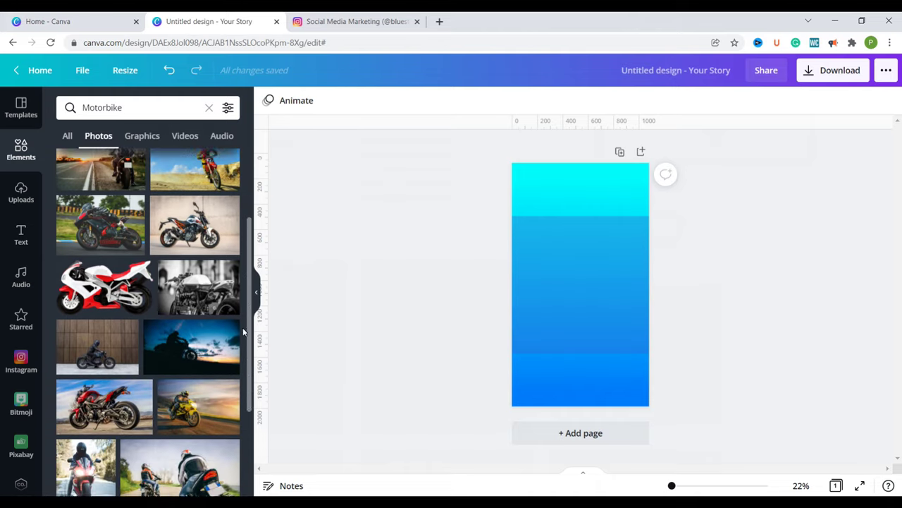
left_click(210, 351)
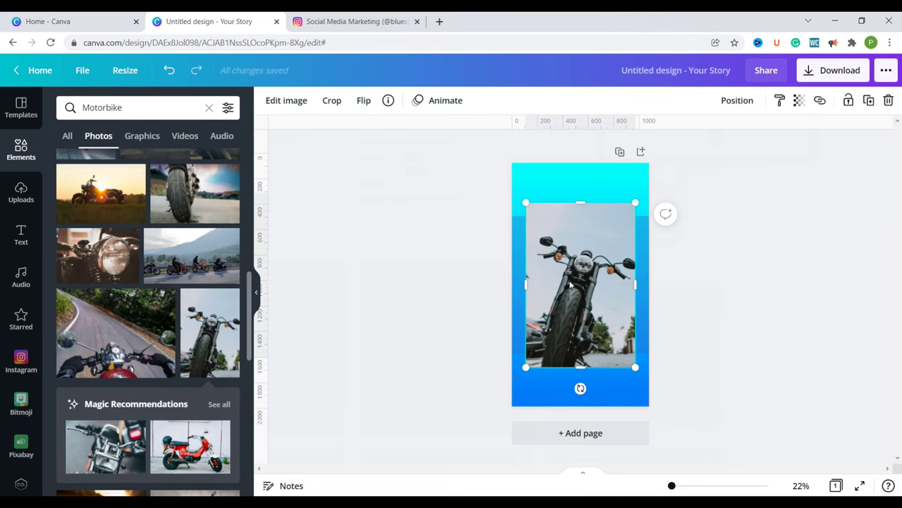
left_click(288, 101)
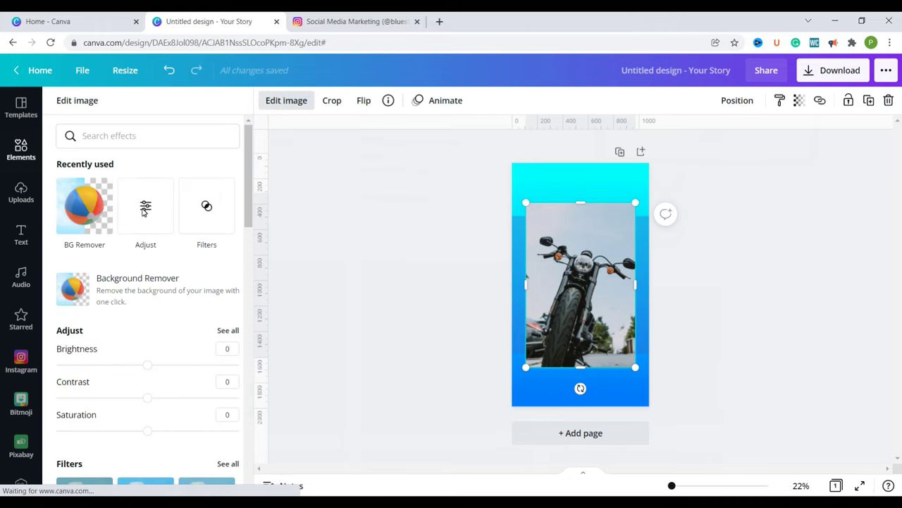
left_click(67, 291)
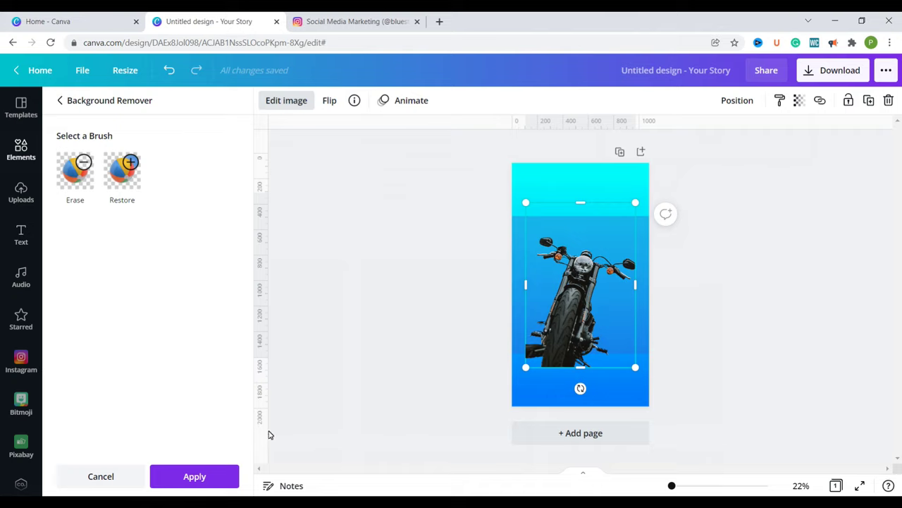
left_click(195, 477)
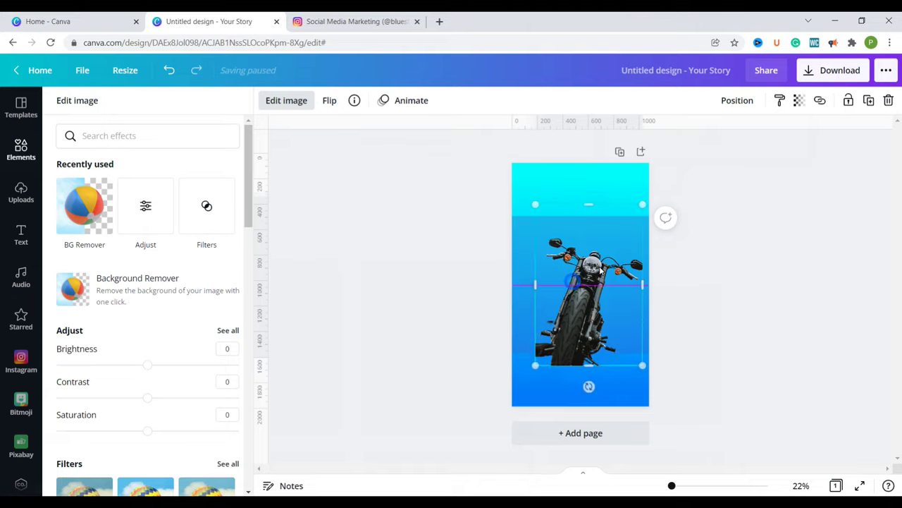
- Move the cut-out motorbike to the right side of the blue band
left_click_drag(573, 283, 617, 270)
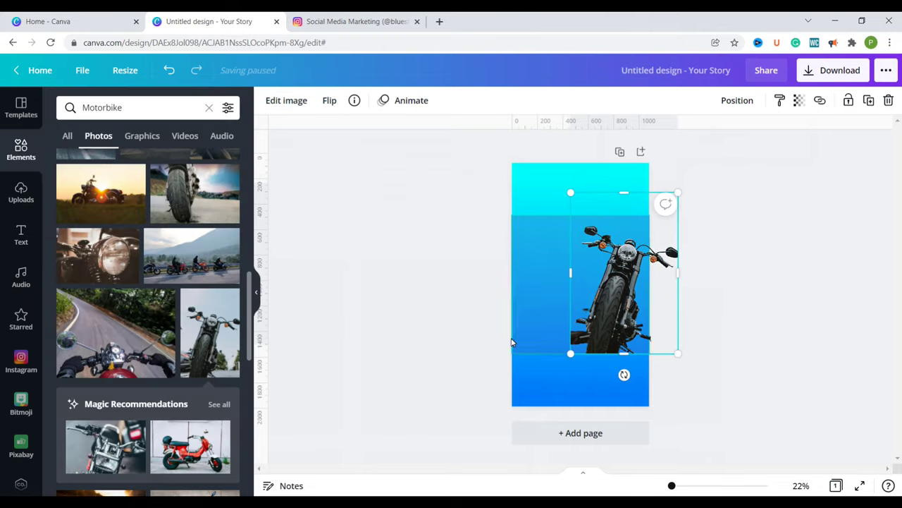
left_click(485, 356)
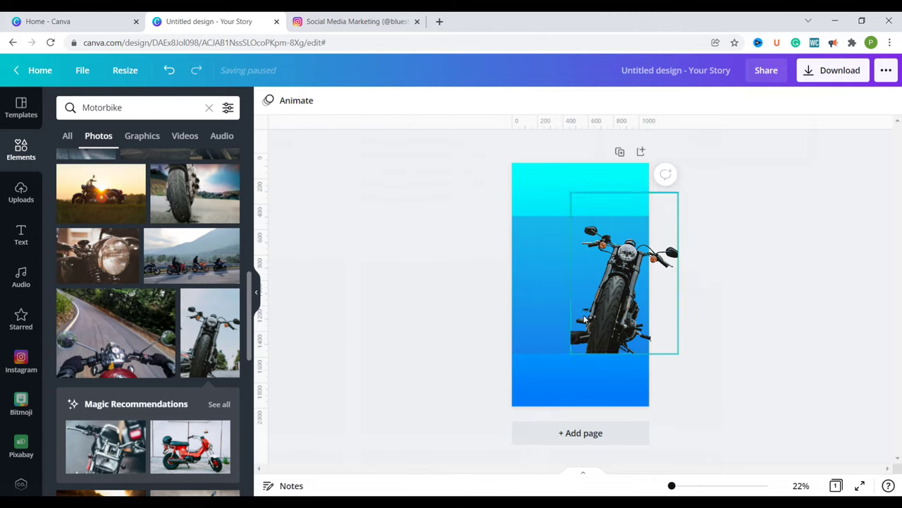
left_click(584, 320)
left_click(533, 295)
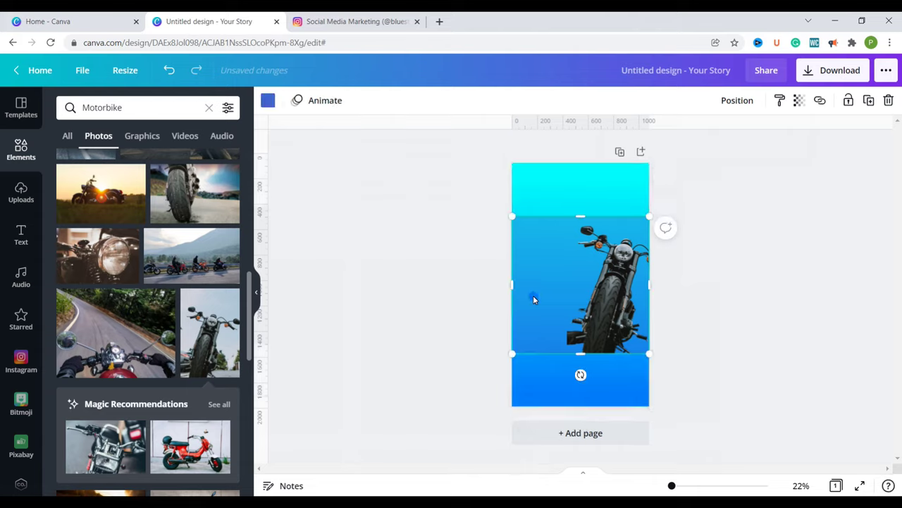
key("Tab")
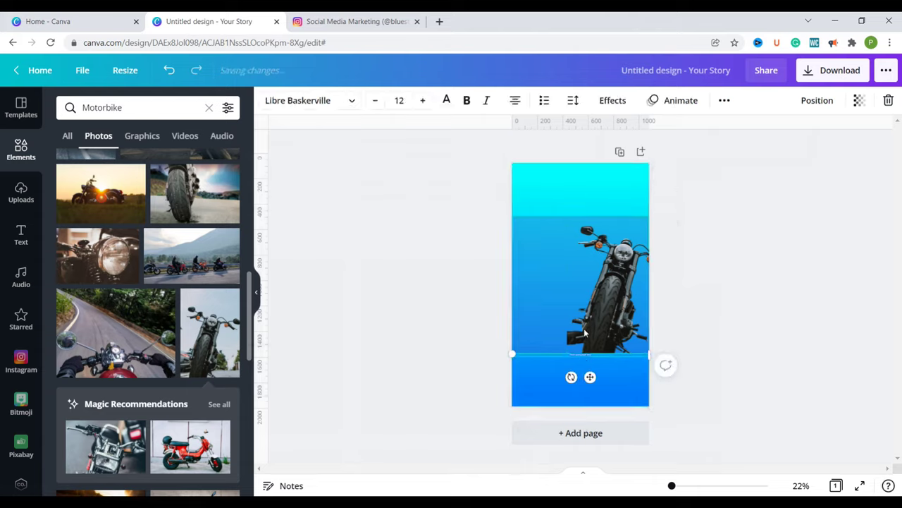
- Add a size-111 text reading REMOVE and move it up beside the motorbike
left_click(399, 100)
type("1110")
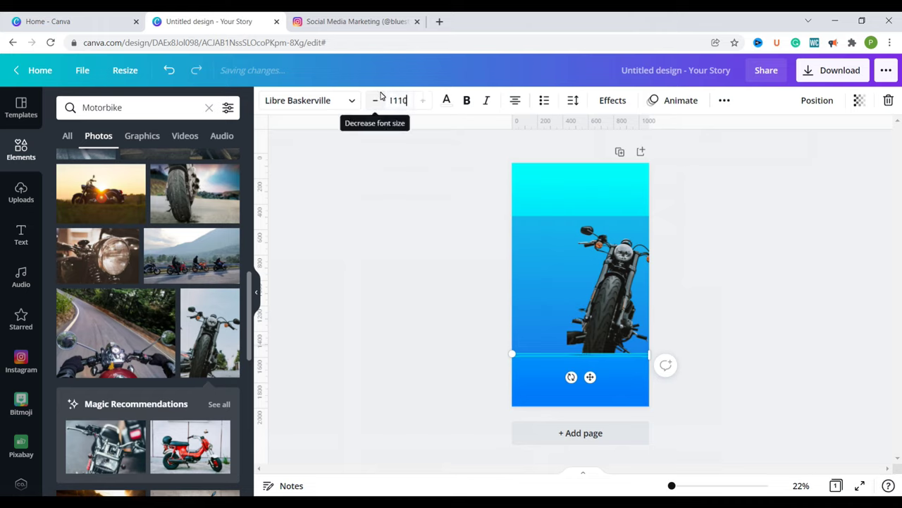
key("Return")
key("Return")
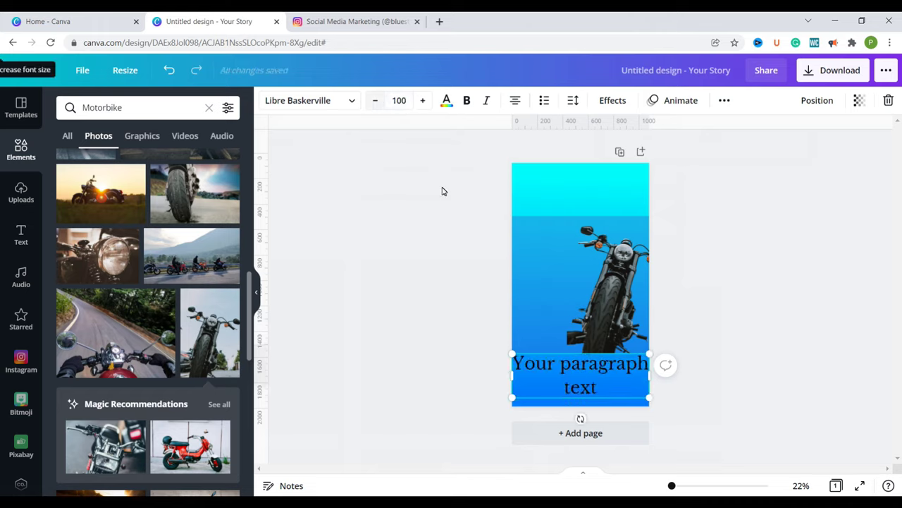
double_click(518, 366)
type("Re")
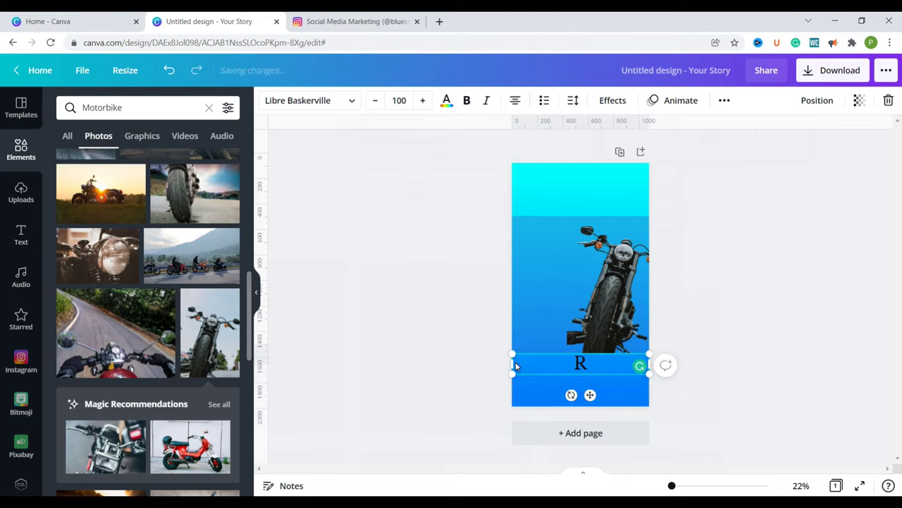
key("BackSpace")
type("EMOVE")
left_click_drag(561, 366, 563, 245)
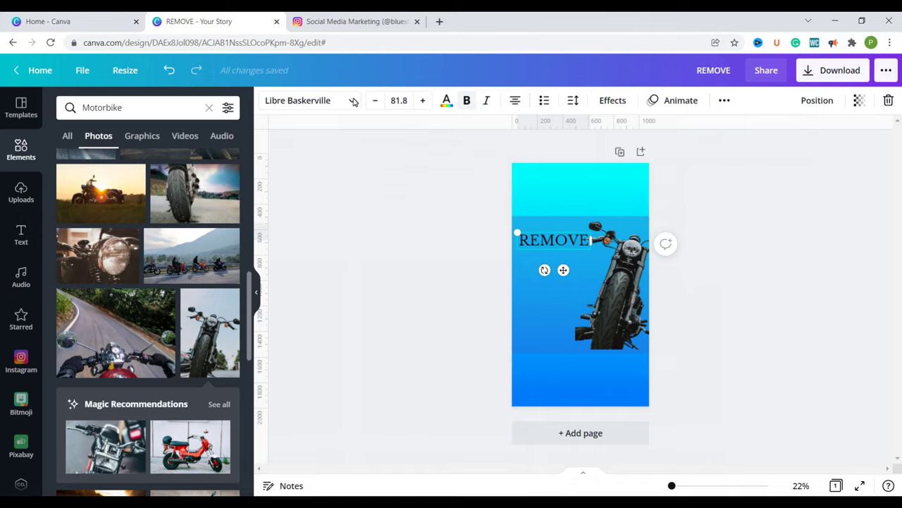
- Switch REMOVE to the Anton font and align it with the page's left edge
left_click(326, 101)
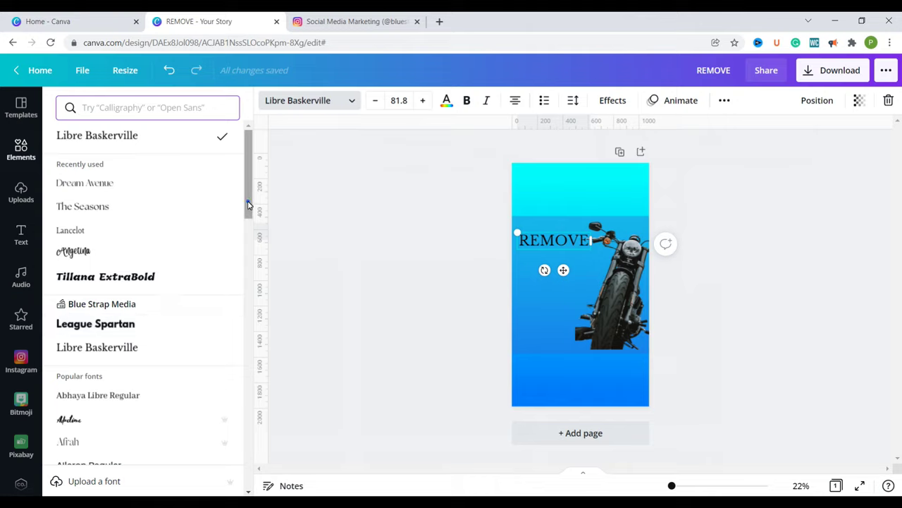
left_click_drag(247, 205, 250, 253)
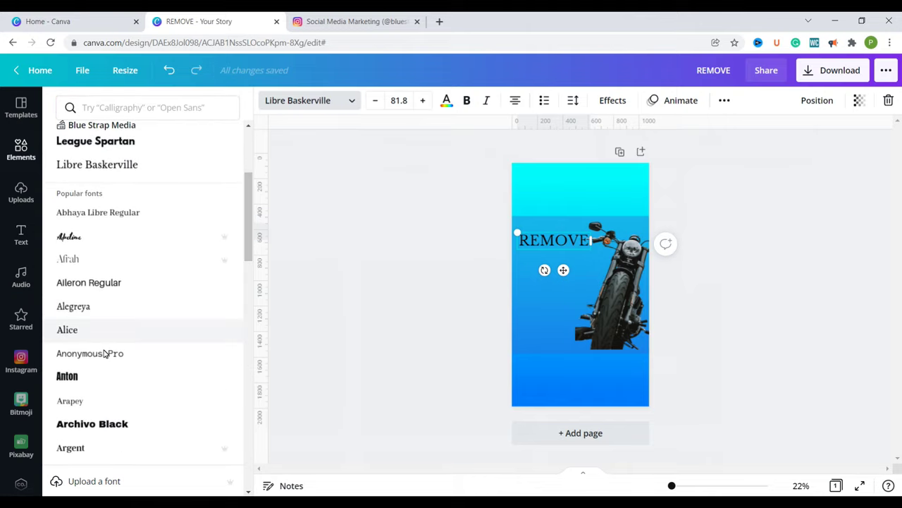
left_click(69, 384)
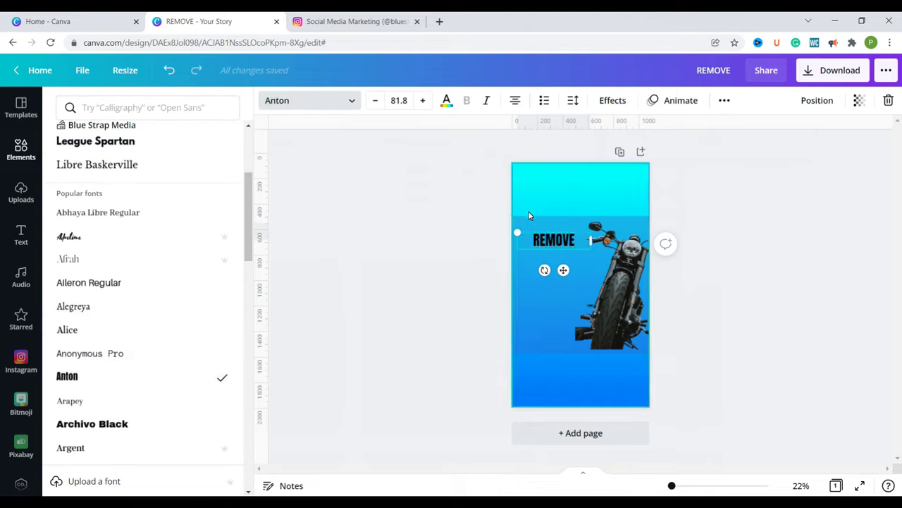
left_click_drag(569, 247, 501, 299)
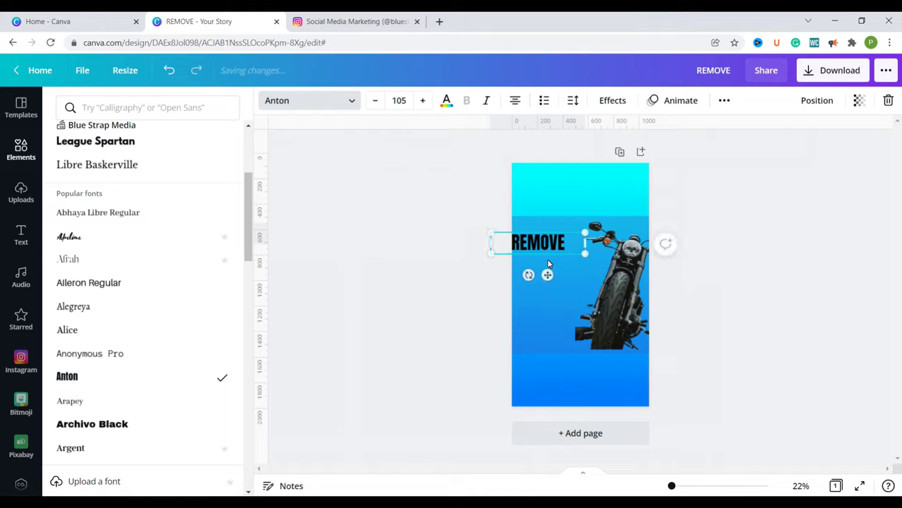
mouse_move(547, 277)
left_mouse_down()
mouse_move(564, 268)
mouse_move(552, 273)
left_mouse_up()
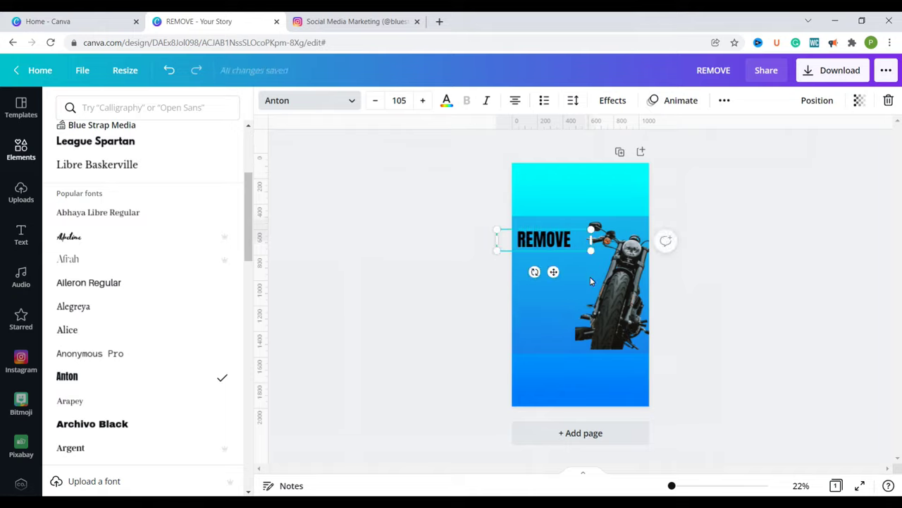
- Duplicate the heading as BACKROUND below REMOVE and resize it to fit beside the bike
key("ctrl+d")
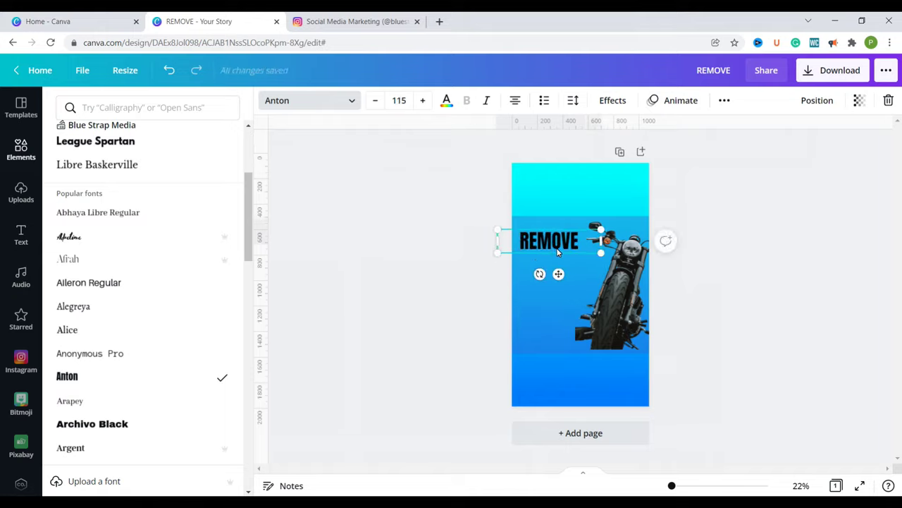
left_click_drag(545, 247, 578, 271)
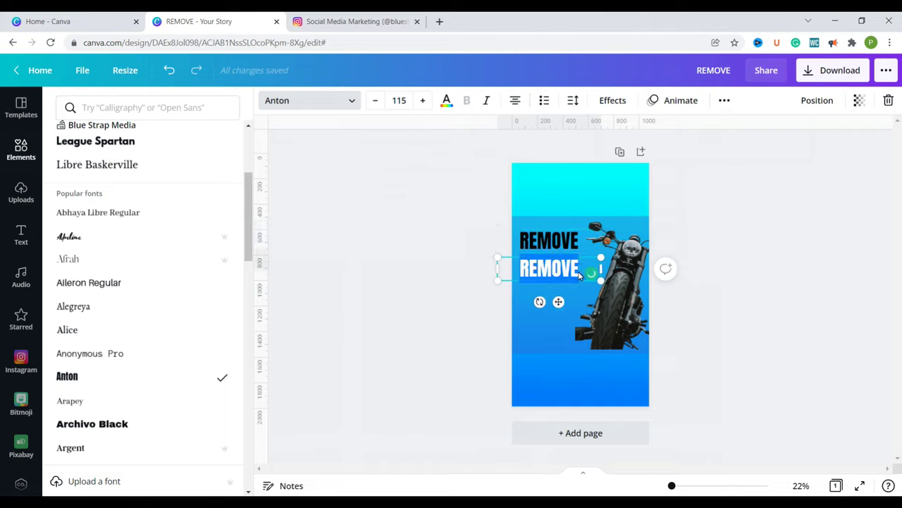
type("BACKROUND")
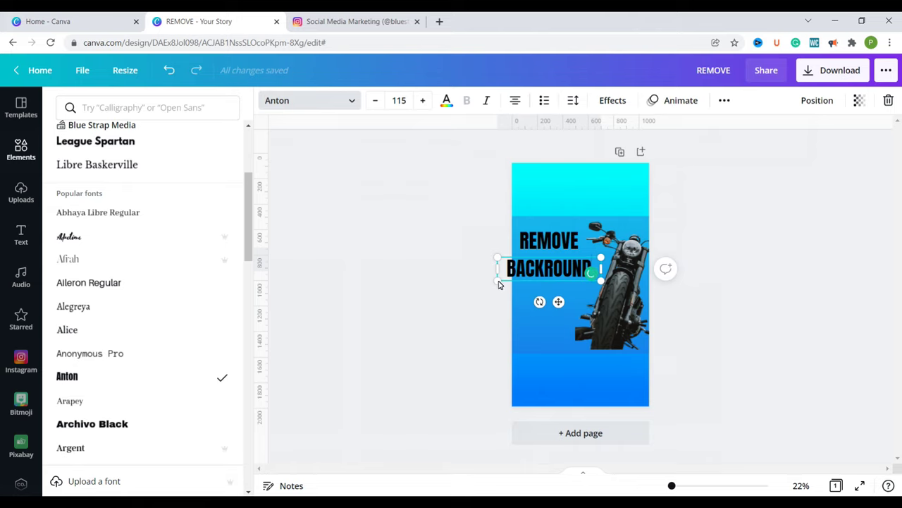
left_click_drag(498, 283, 513, 278)
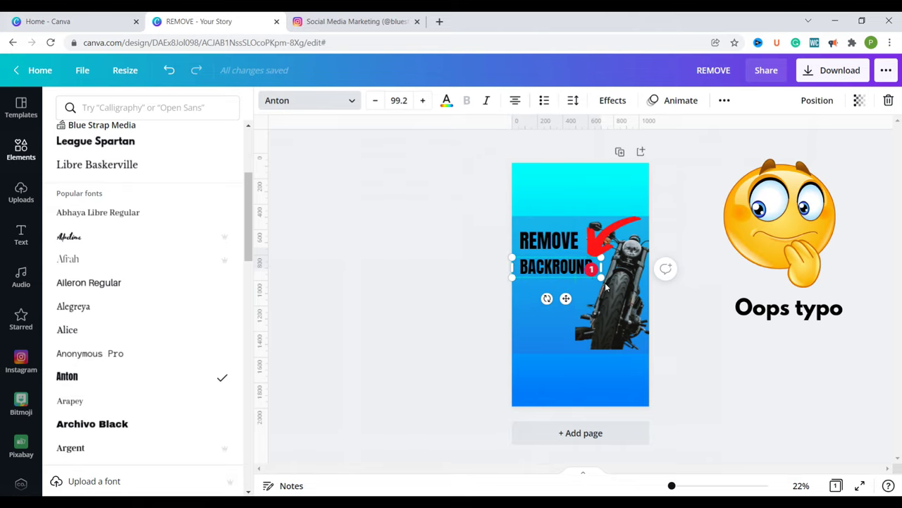
left_click_drag(601, 278, 607, 278)
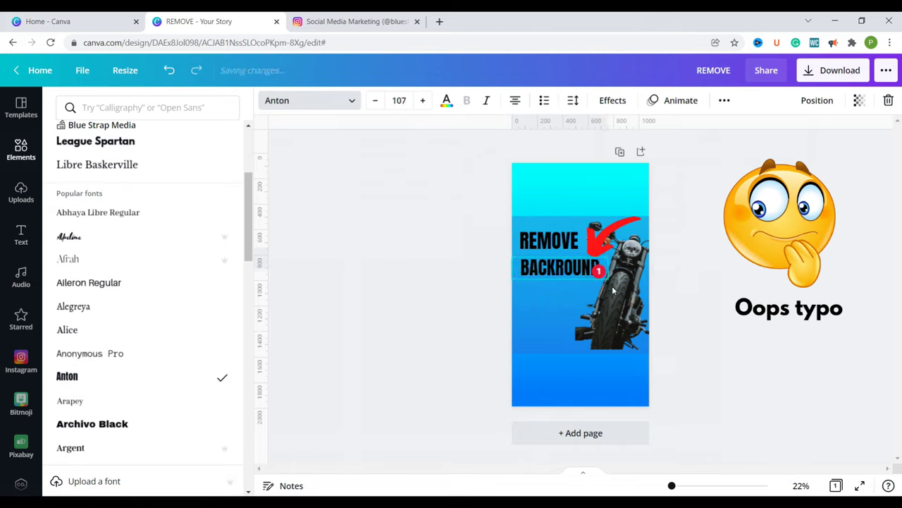
left_click(557, 340)
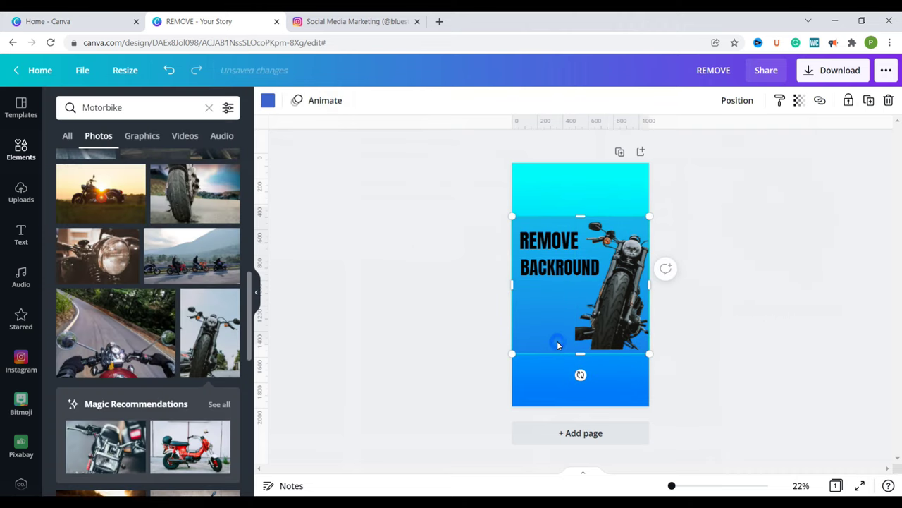
left_click(536, 275)
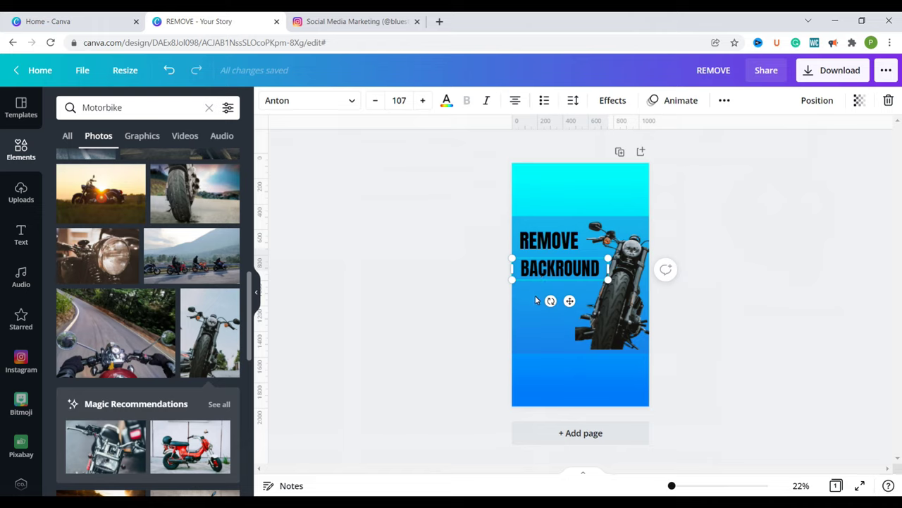
- Duplicate BACKROUND as an IN heading placed beneath it
key("ctrl+d")
left_click_drag(535, 308, 536, 328)
type("IN")
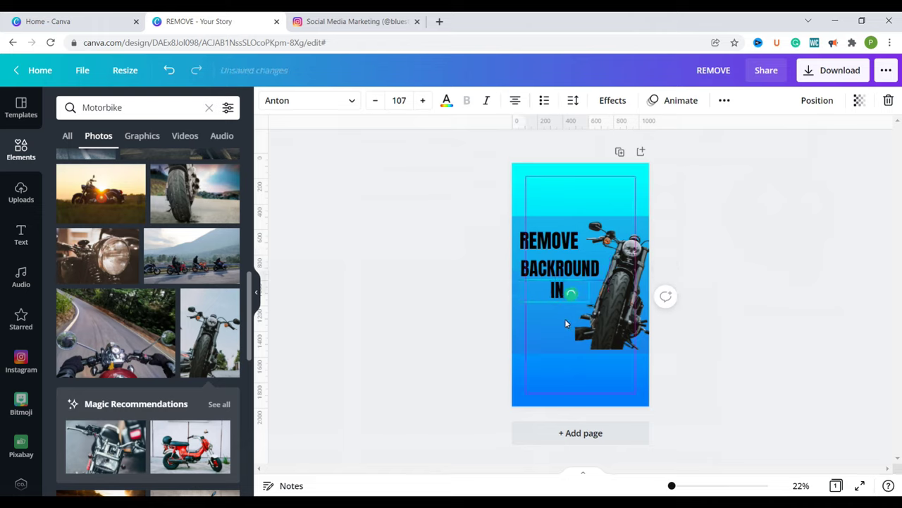
key("Escape")
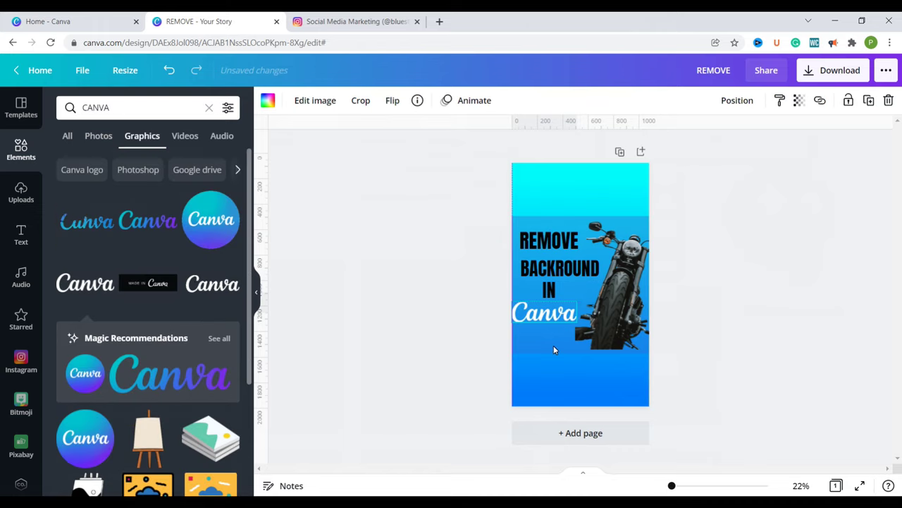
left_click(552, 249)
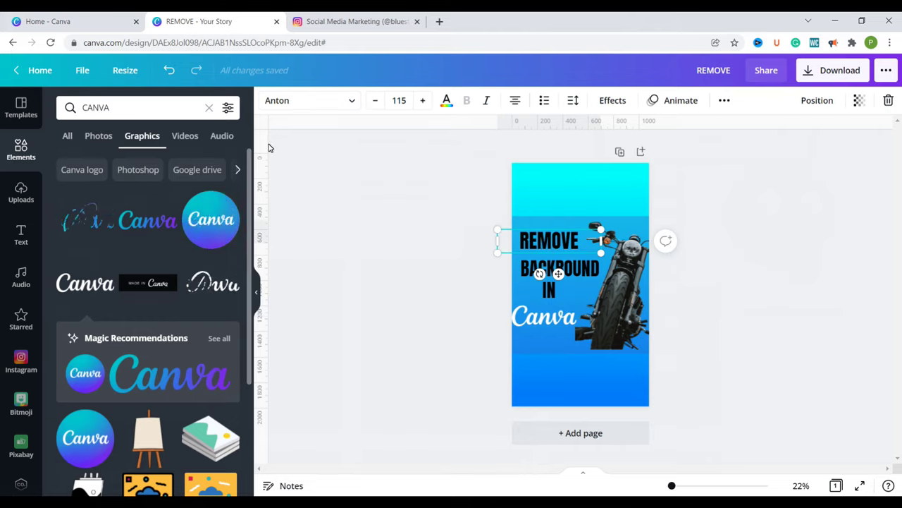
- Apply the Glitch text effect to the REMOVE, BACKROUND and IN headings
left_click(610, 102)
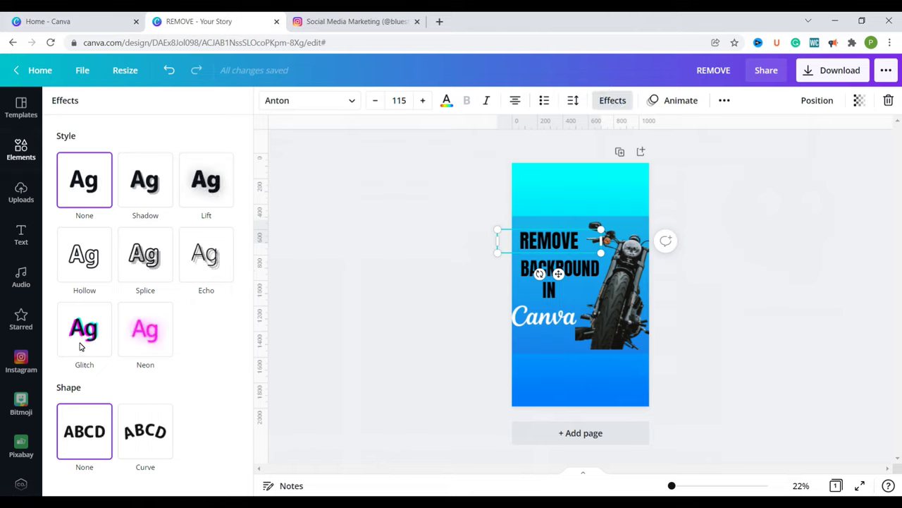
left_click(79, 343)
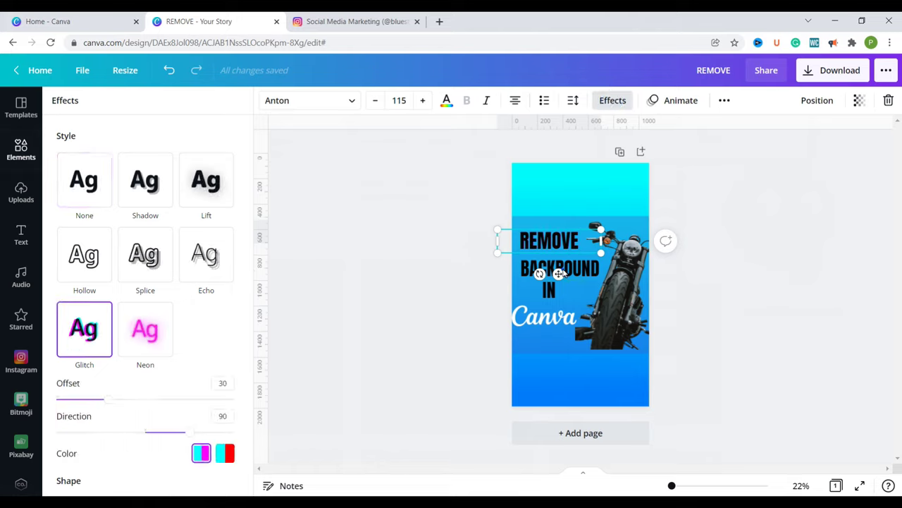
left_click(584, 278)
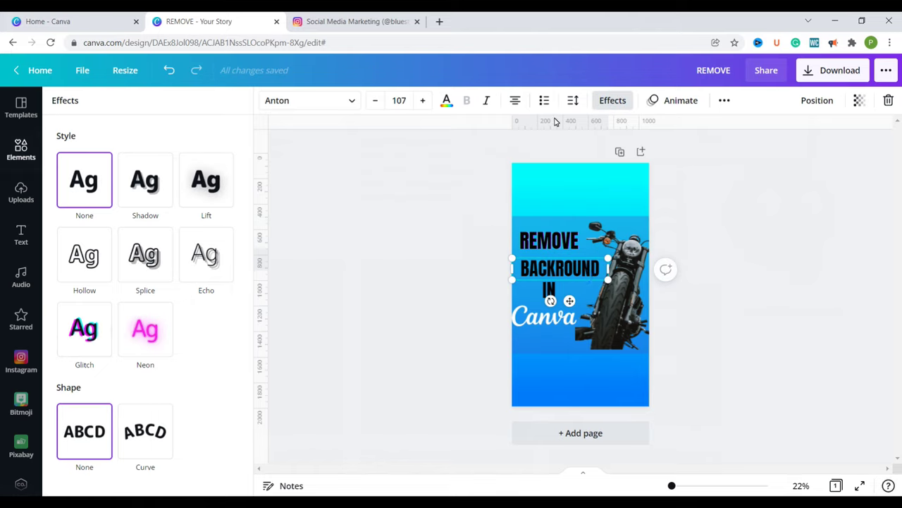
left_click(85, 328)
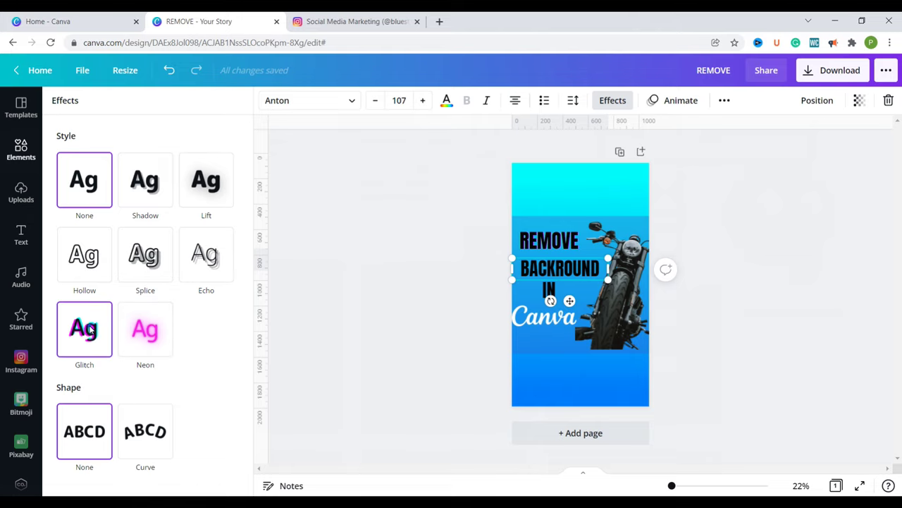
left_click(550, 292)
left_click(84, 328)
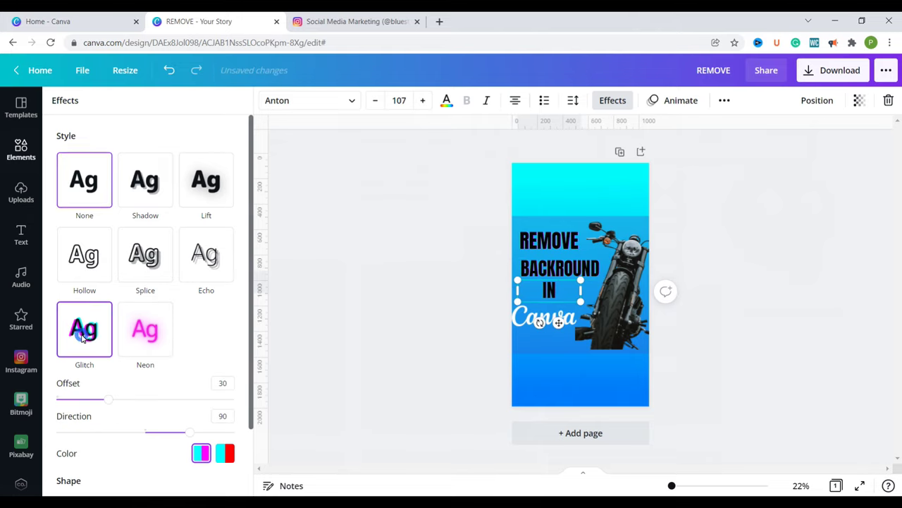
left_click(580, 385)
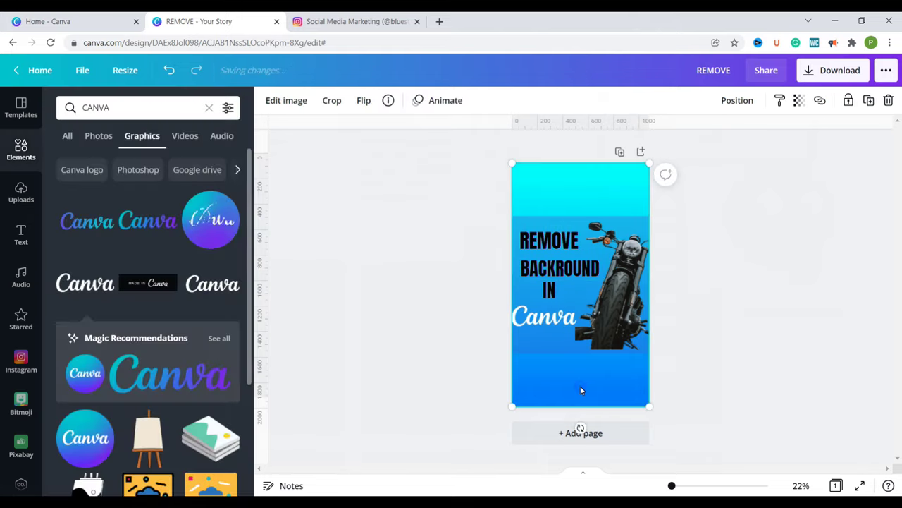
left_click(751, 326)
- Search Elements graphics for 'wavy lines' and place a purple wavy line on the cover
left_click(578, 212)
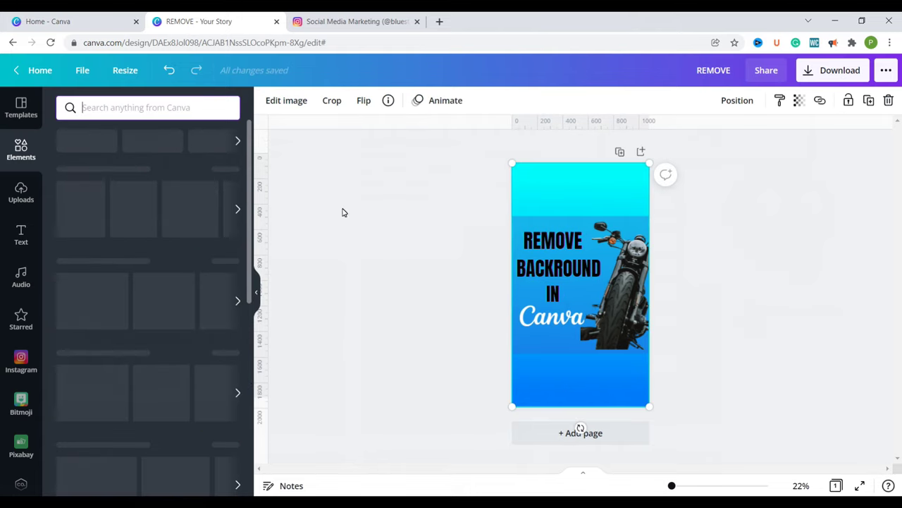
left_click(181, 109)
type("wawav")
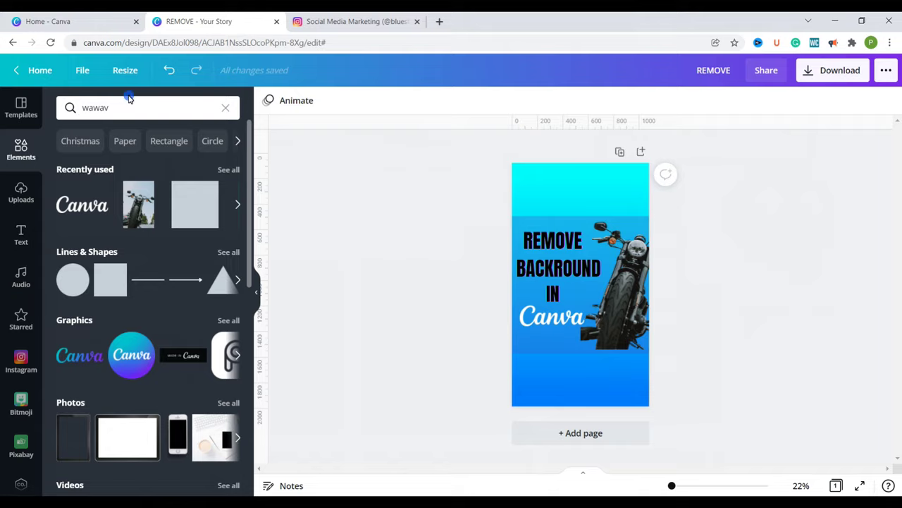
left_click(223, 109)
type("wavy lines")
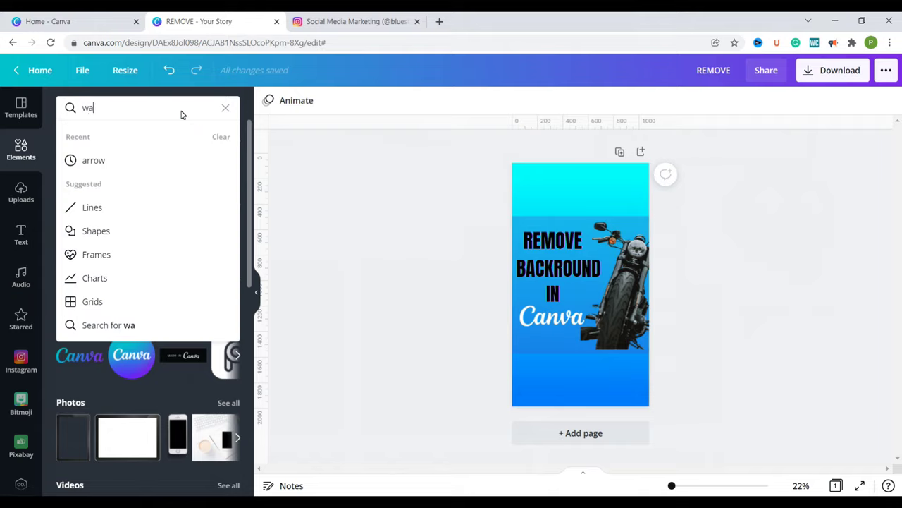
key("Return")
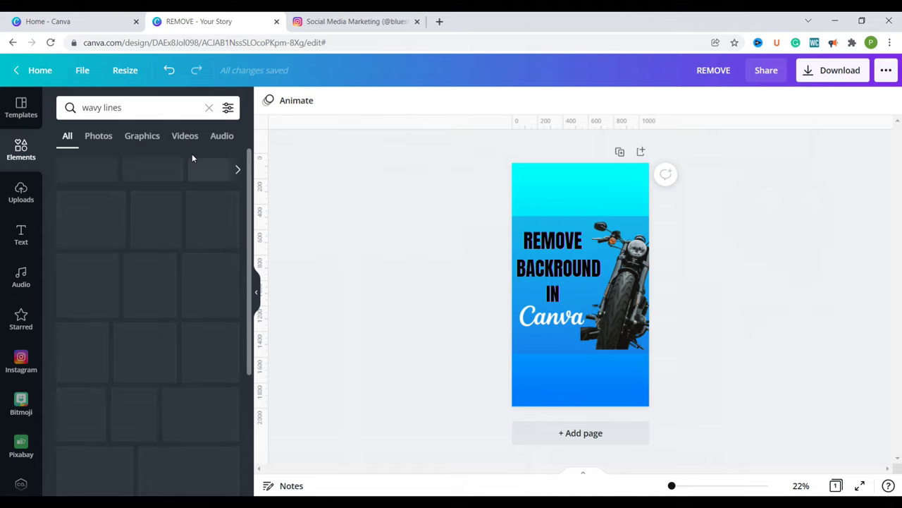
left_click(144, 141)
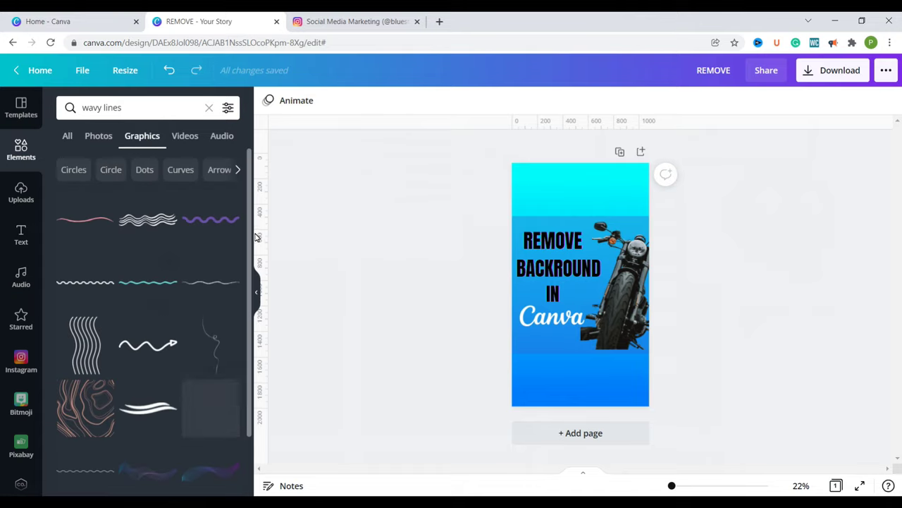
scroll(247, 282, "down", 3)
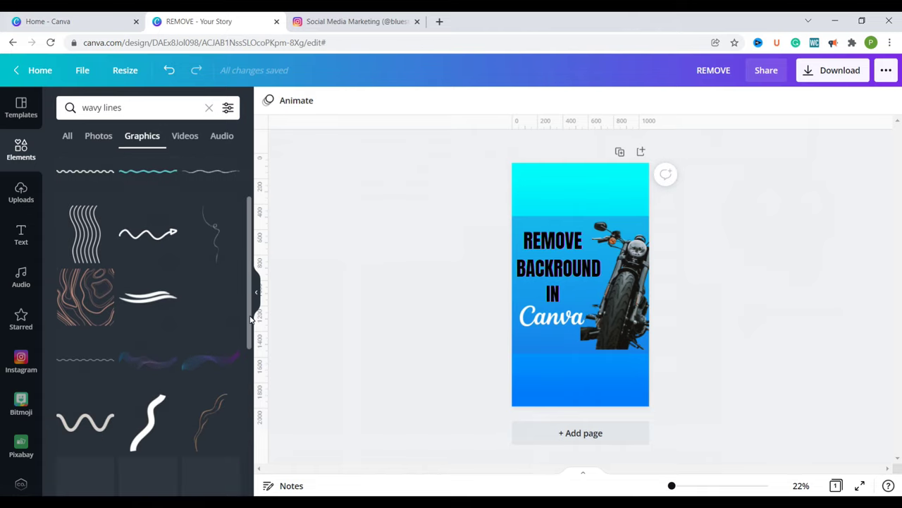
left_click_drag(208, 374, 550, 294)
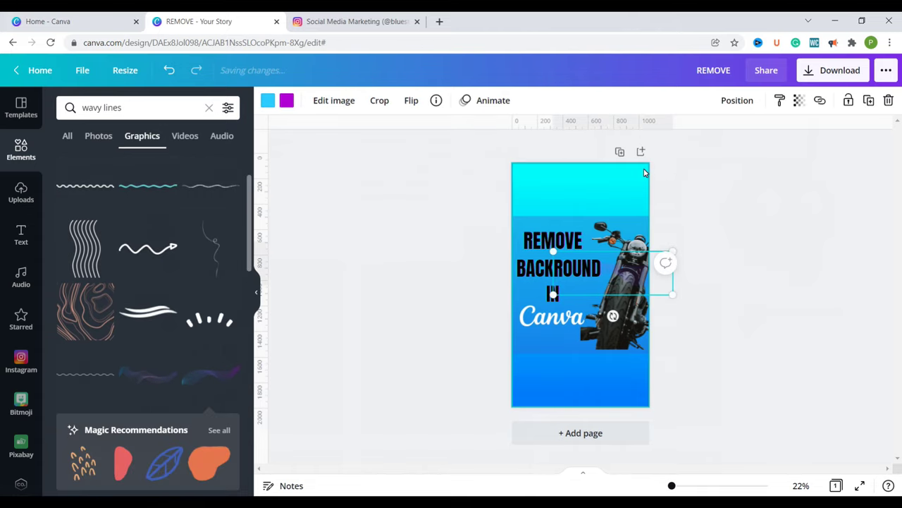
- Rotate the wavy line to 71°, shift it down-left, and set its transparency to 43
mouse_move(613, 316)
left_mouse_down()
mouse_move(505, 289)
mouse_move(492, 296)
left_mouse_up()
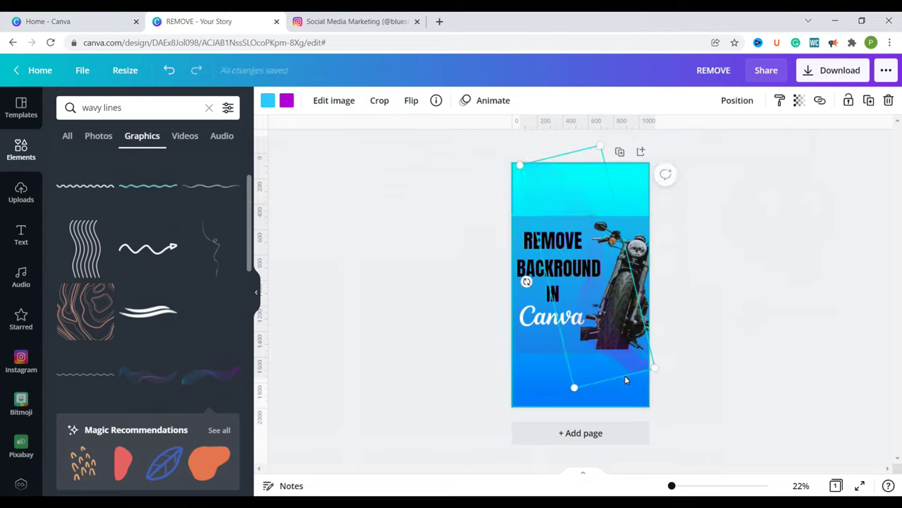
left_click_drag(631, 370, 615, 400)
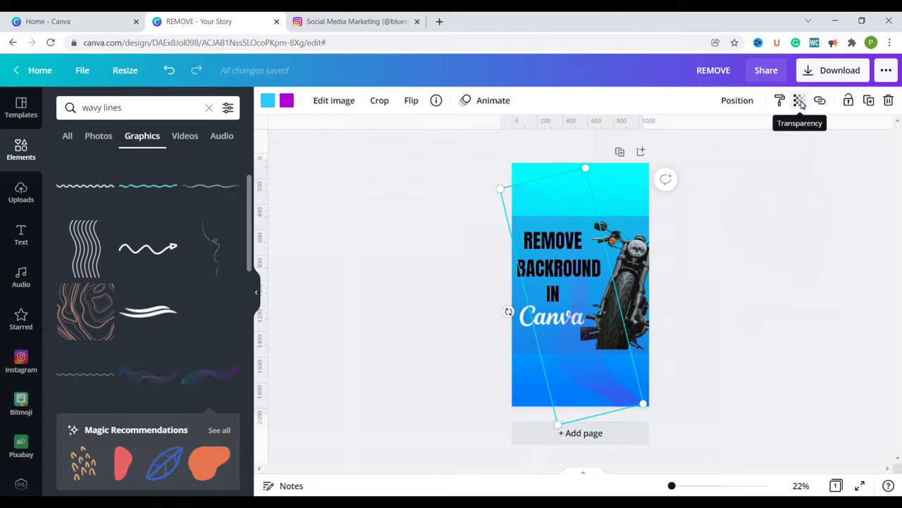
left_click(799, 102)
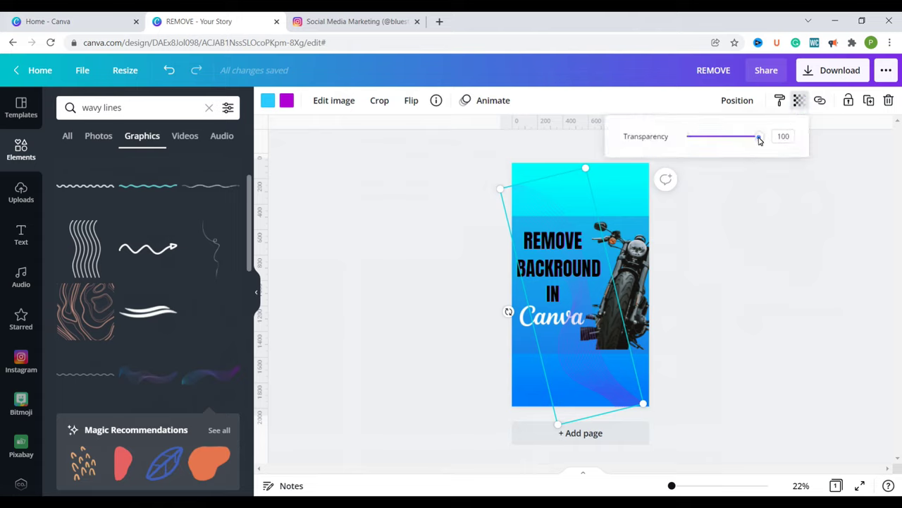
left_click_drag(759, 137, 719, 138)
left_click(722, 243)
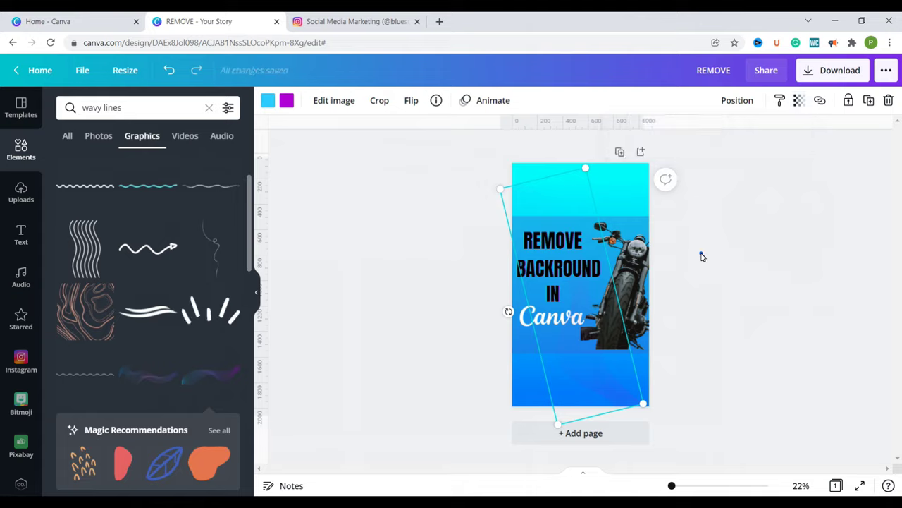
left_click(700, 255)
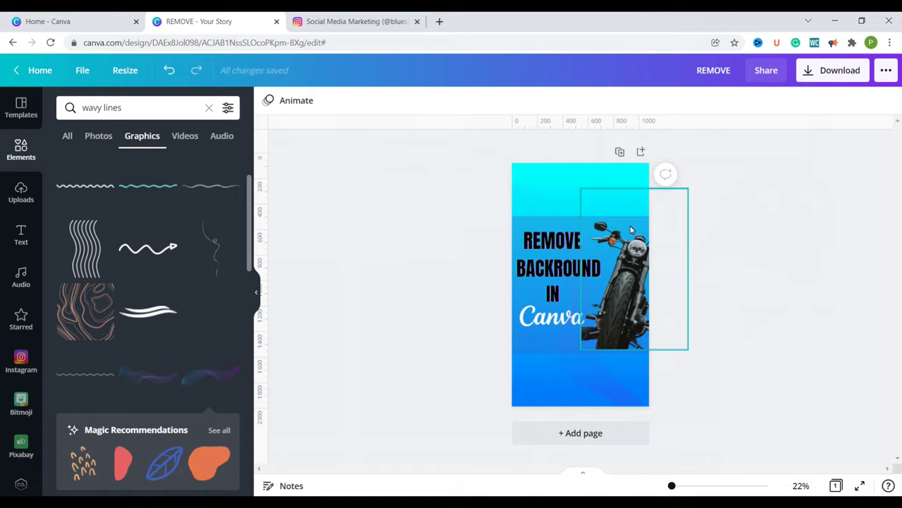
- Delete the blue rectangle band, rename the design 'Remove BG reels cover', and open the download options
left_click(525, 343)
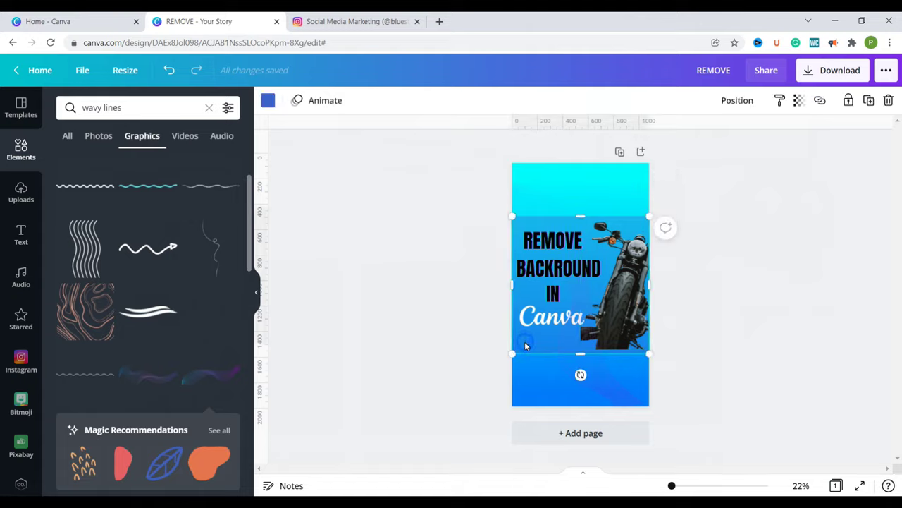
key("Delete")
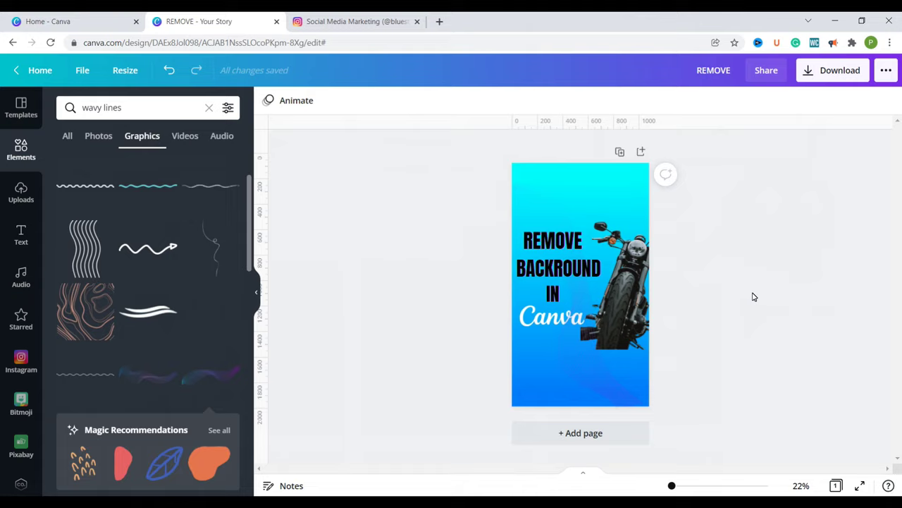
left_click(701, 71)
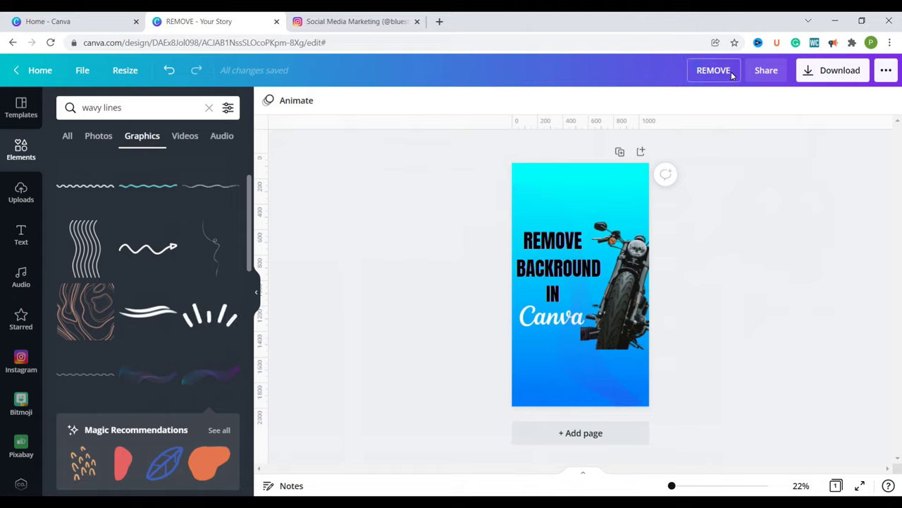
type("Remove BG reels cover")
left_click(811, 72)
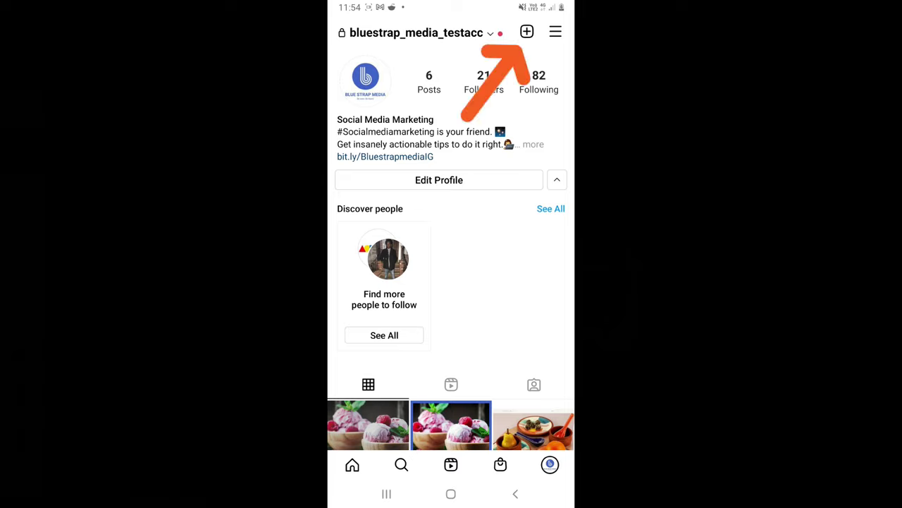
- Start a new Instagram reel from the create menu
left_click(526, 31)
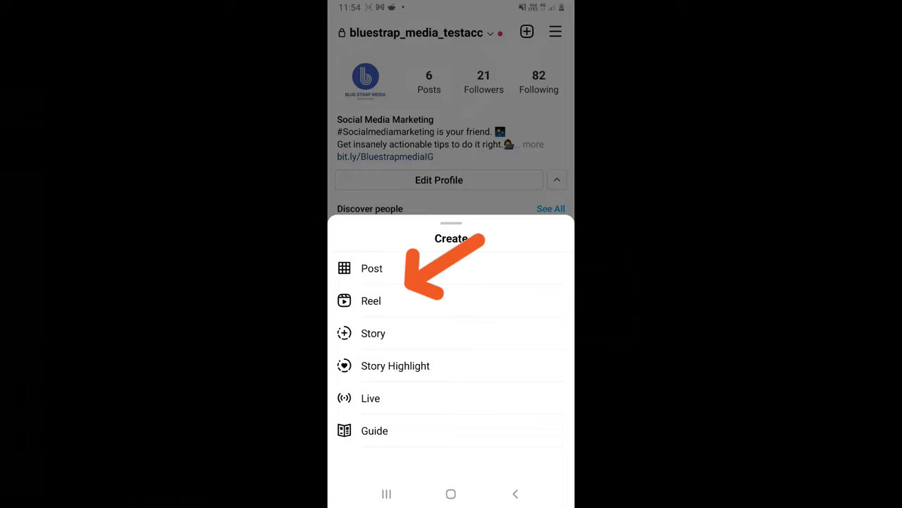
left_click(371, 300)
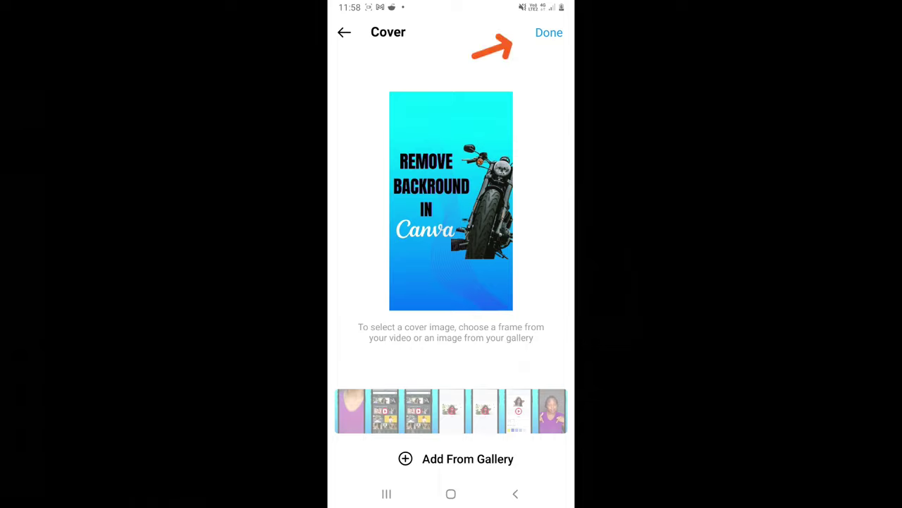
- Confirm the cover, caption the reel 'Learn to remove a background from a photo using Canva', then open the profile
left_click(549, 32)
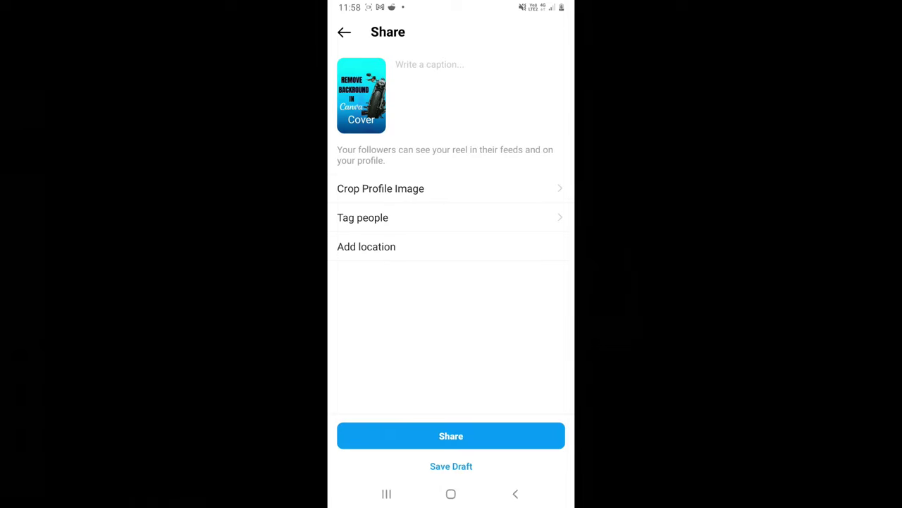
left_click(430, 64)
type("Learn to remove a background from a photo ")
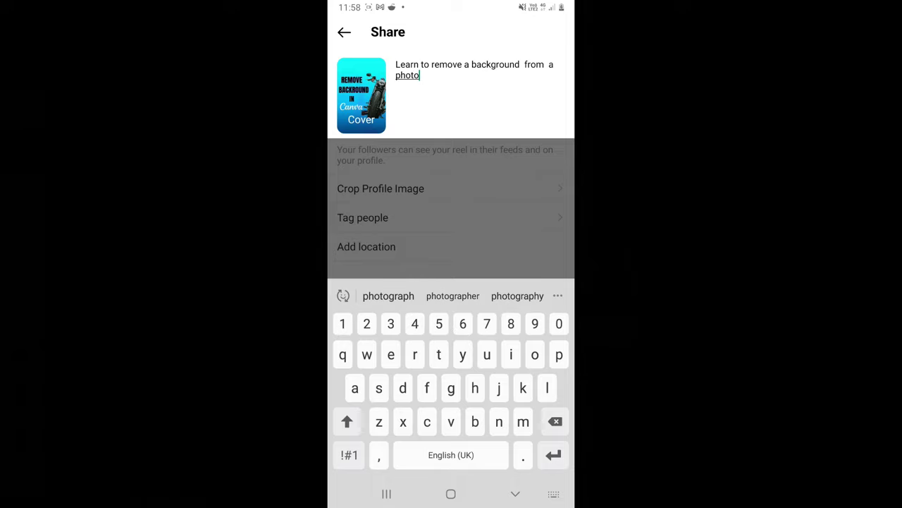
type("usin")
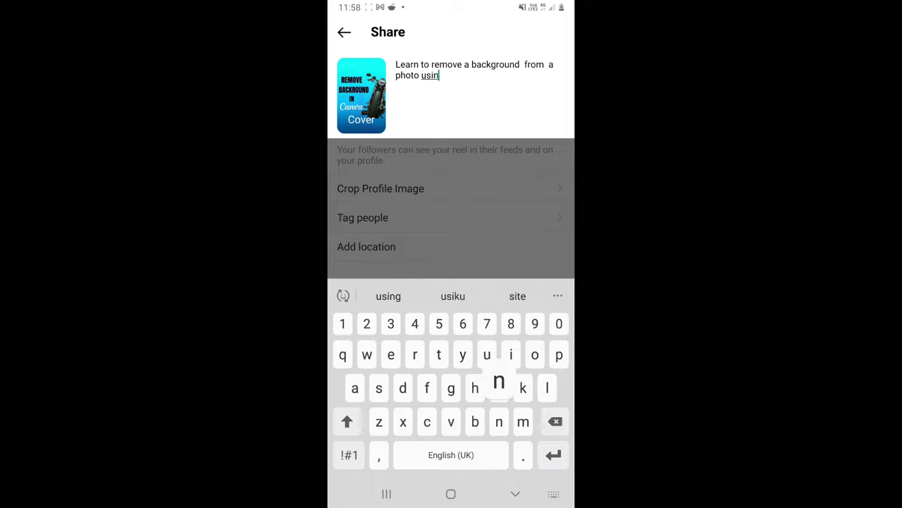
type("g ca")
key("BackSpace")
key("BackSpace")
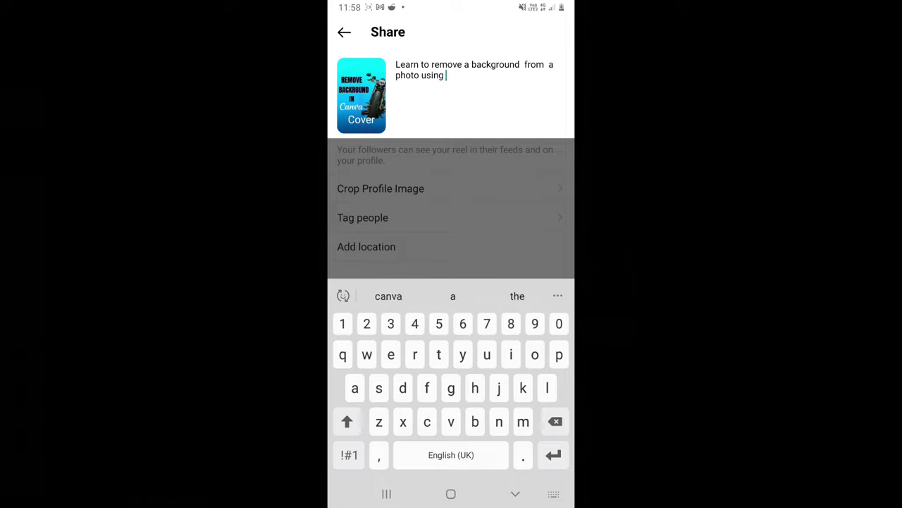
key("shift")
type("Canva")
key("Escape")
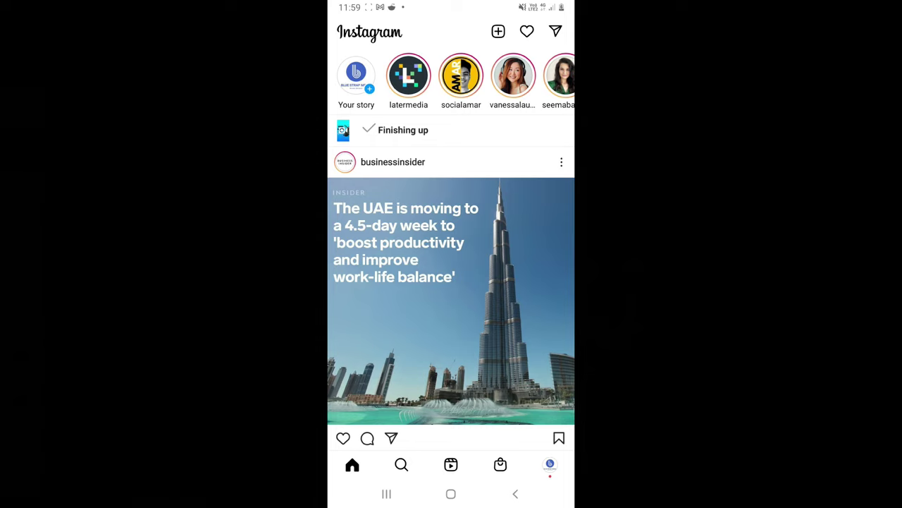
left_click(550, 464)
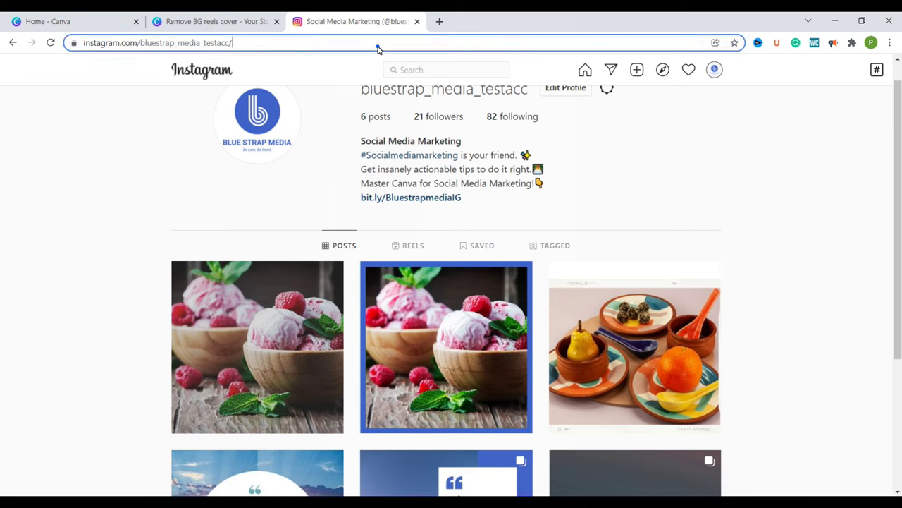
- Reload the profile, browse its Reels tab for the new reel, then return to Canva
key("Return")
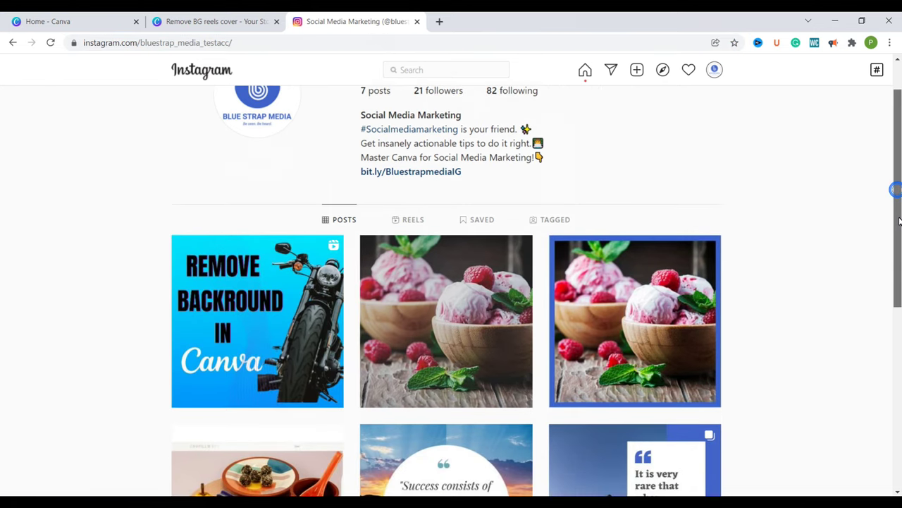
scroll(692, 199, "down", 1)
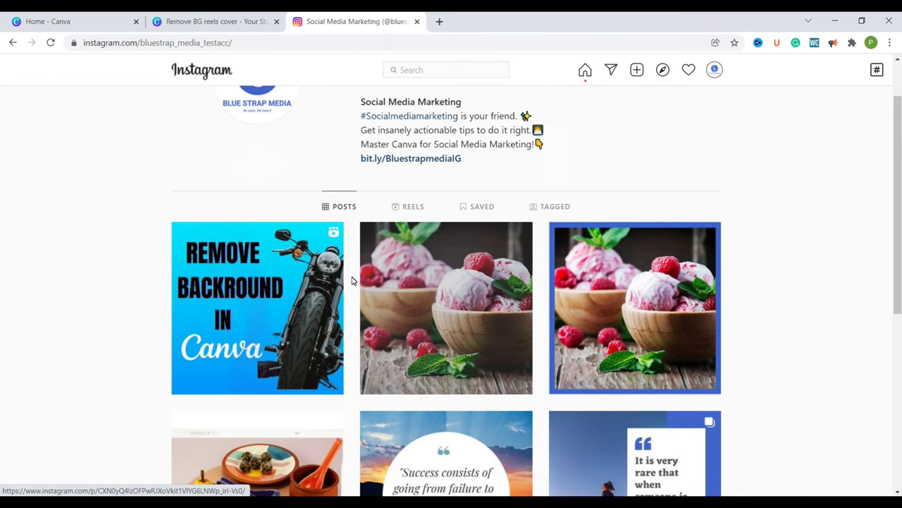
left_click(415, 208)
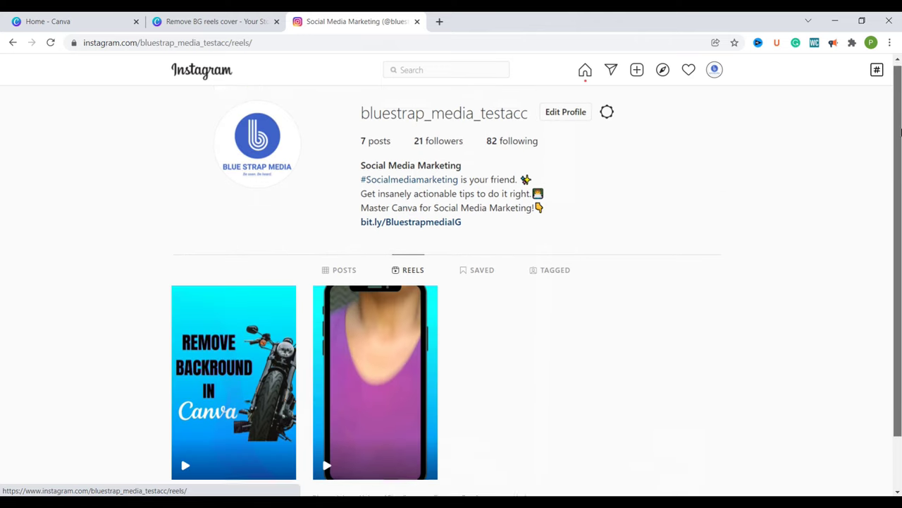
scroll(180, 394, "down", 1)
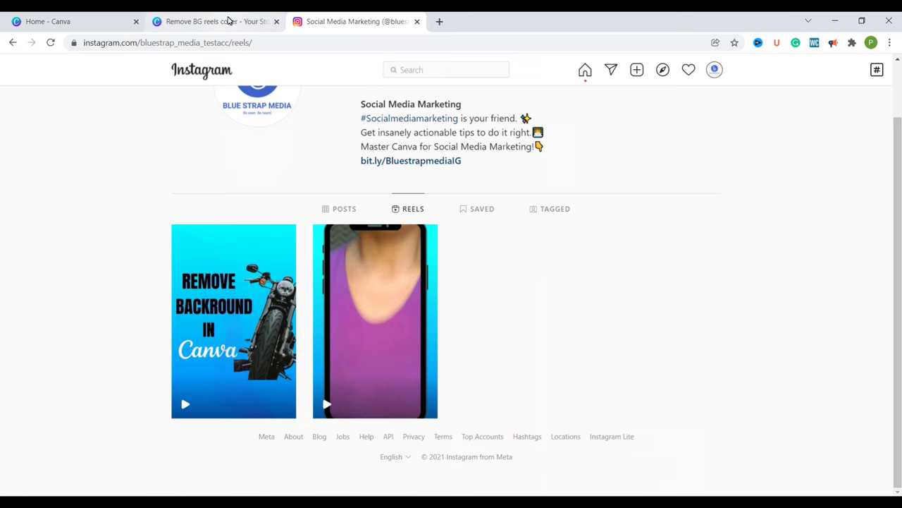
left_click(227, 22)
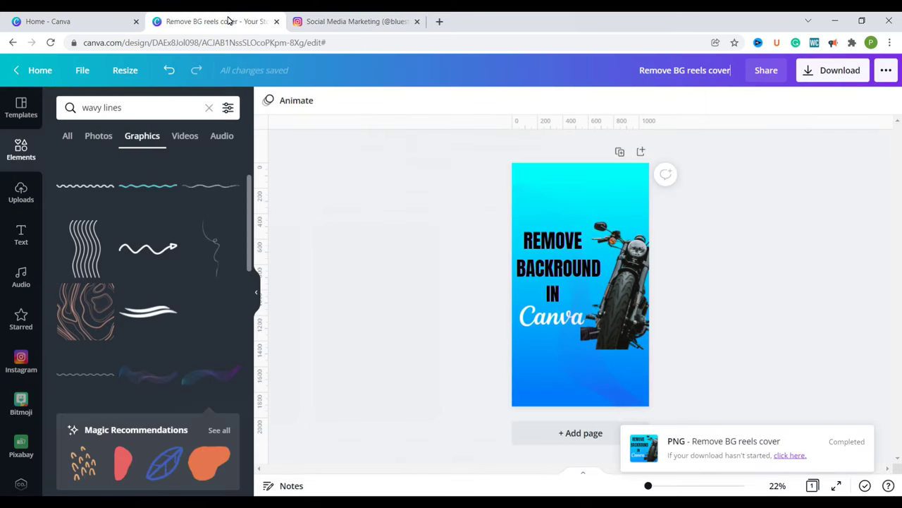